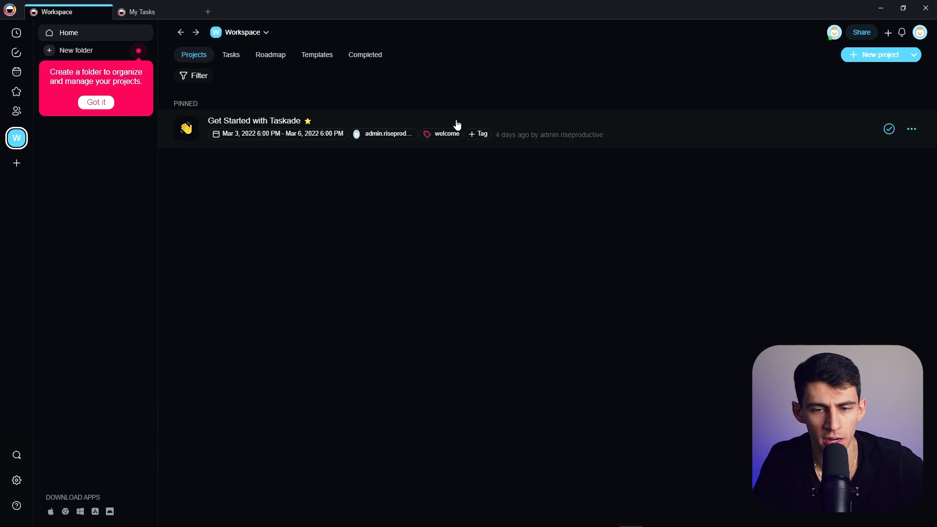
# - Create a new blank project titled 'Video on 5 Ways to use taskade ai'
pyautogui.click(849, 59)
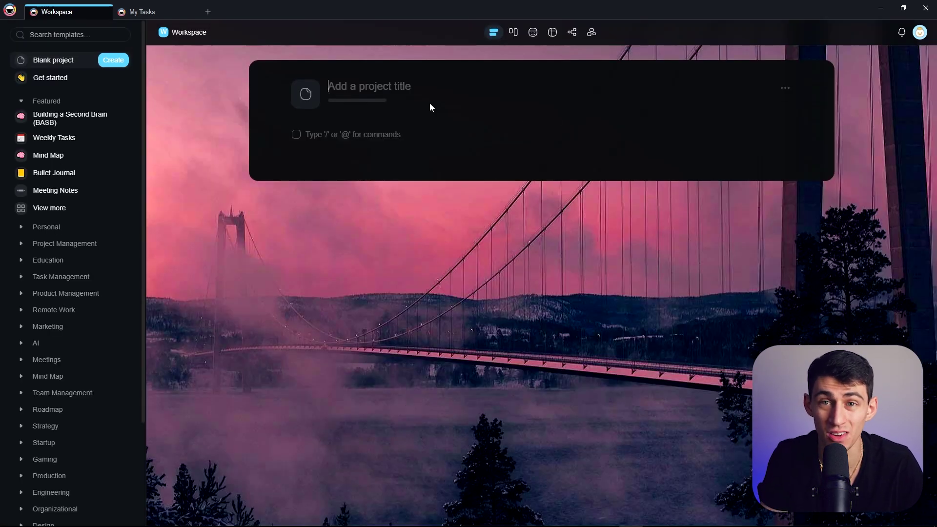
pyautogui.write('Video on')
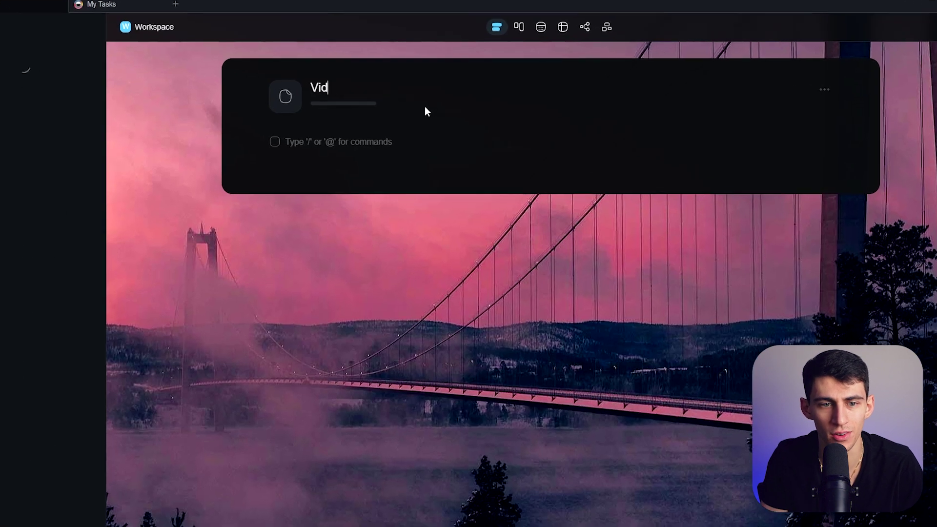
pyautogui.write(' 5 Ways to d')
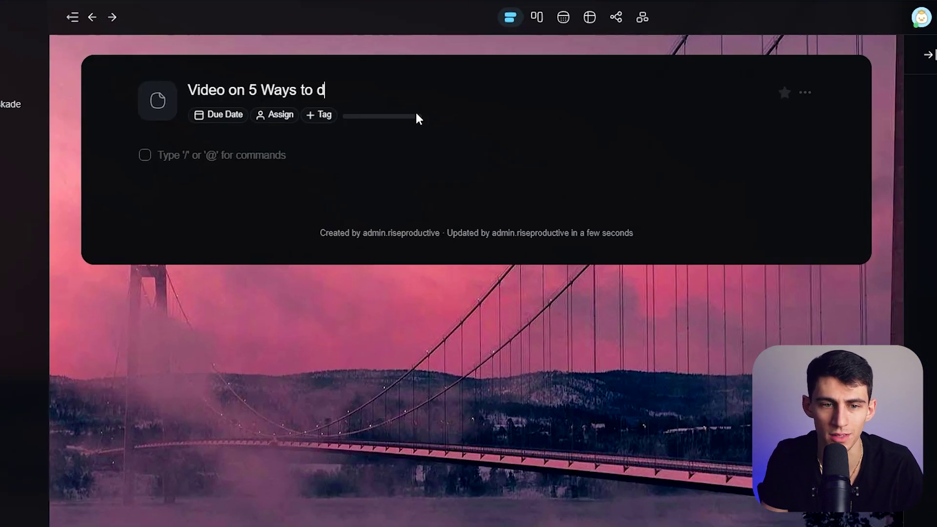
pyautogui.press('BackSpace')
pyautogui.write('use taskade ai')
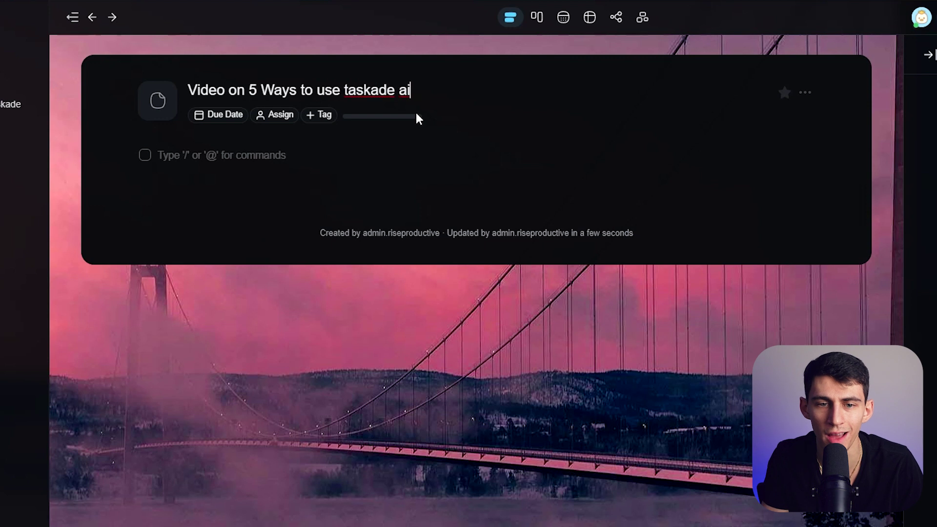
pyautogui.press('Return')
# - Try the /ai command in the first item, then clear the item back to empty
pyautogui.write('What')
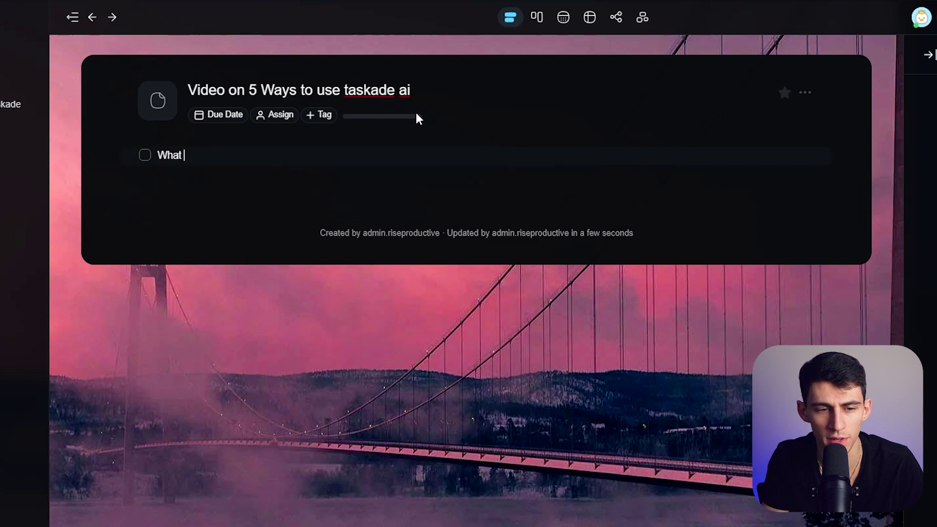
pyautogui.press('BackSpace')
pyautogui.press('BackSpace')
pyautogui.press('BackSpace')
pyautogui.press('BackSpace')
pyautogui.press('BackSpace')
pyautogui.write('/ai')
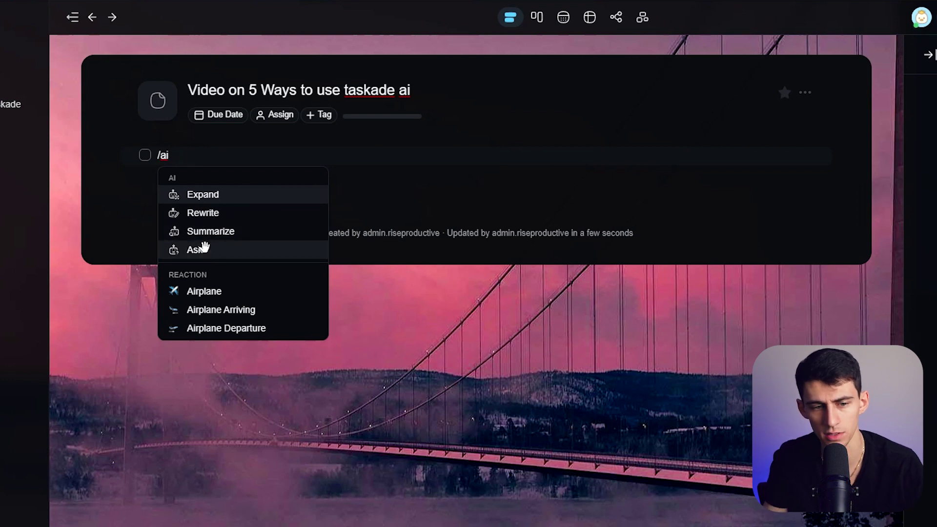
pyautogui.press('BackSpace')
pyautogui.press('BackSpace')
pyautogui.press('BackSpace')
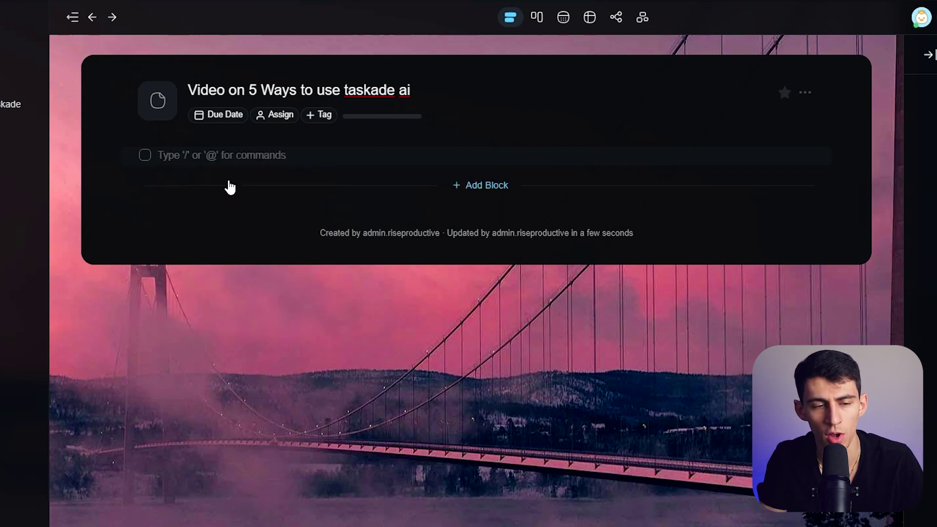
# - Ask Taskade AI 'What are five ways to use chat gpt' in the first item
pyautogui.write('What are five w')
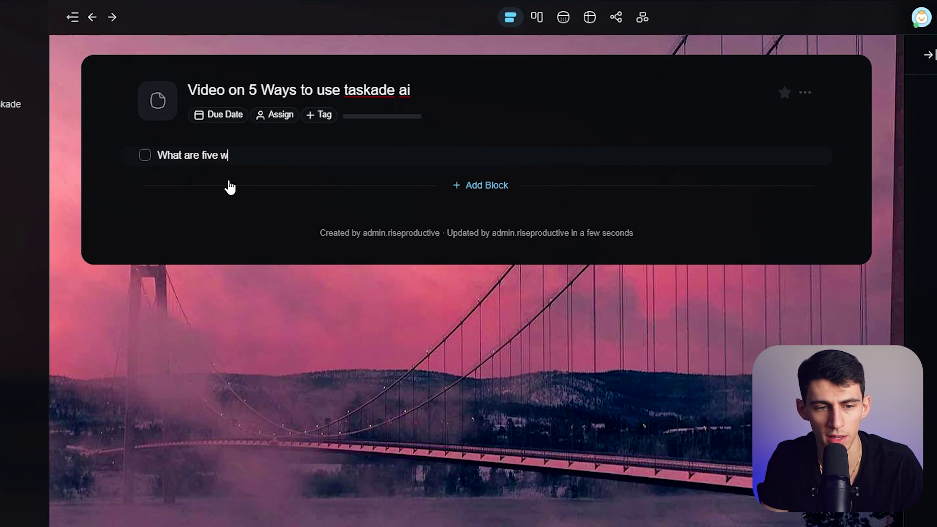
pyautogui.write('ays to use chat g')
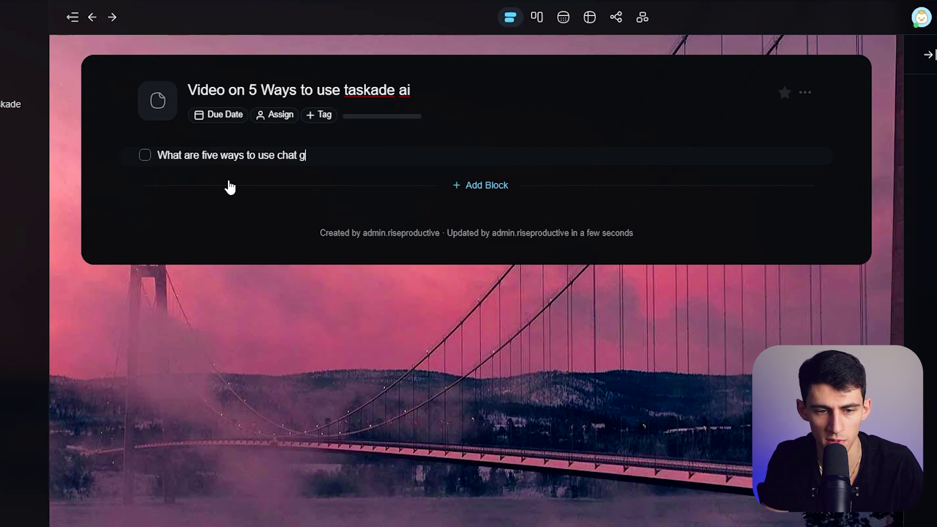
pyautogui.write('pt /ai')
pyautogui.press('Down')
pyautogui.press('Down')
pyautogui.press('Down')
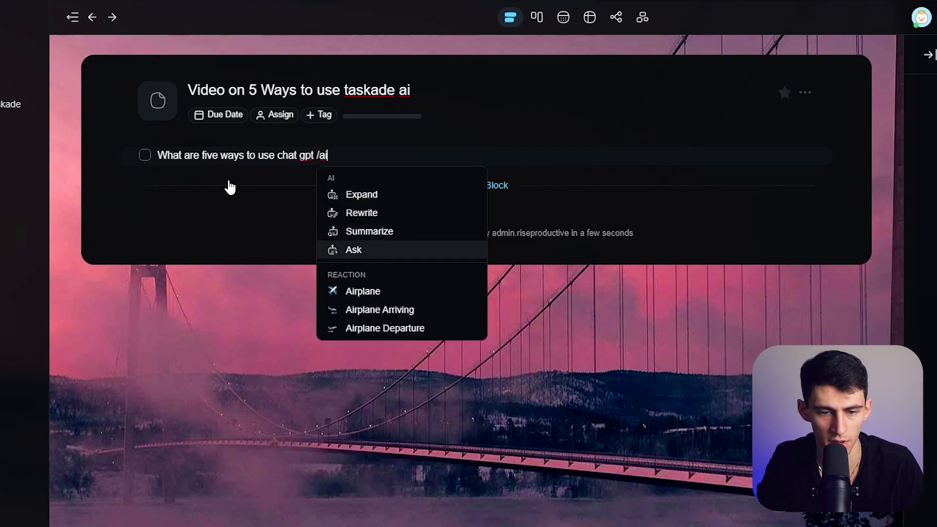
pyautogui.press('Return')
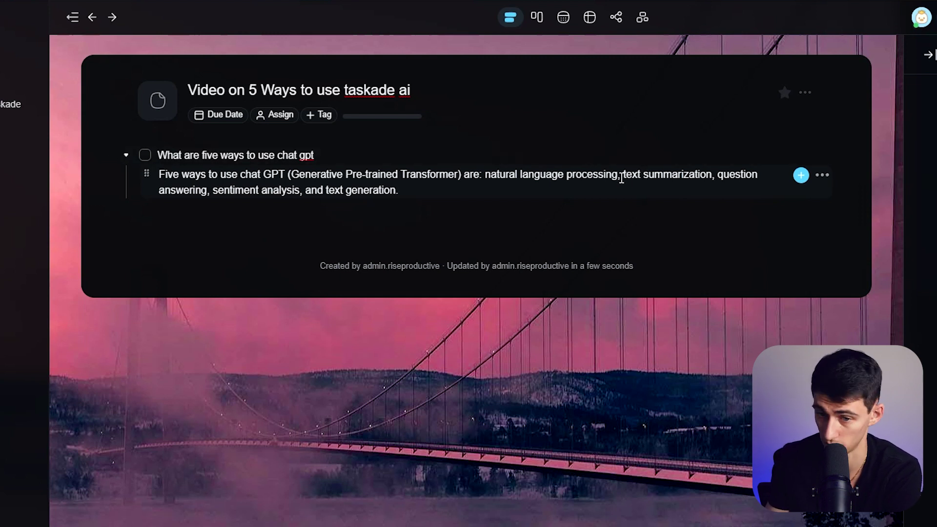
# - Remove the stray empty item left below the AI answer
pyautogui.press('Return')
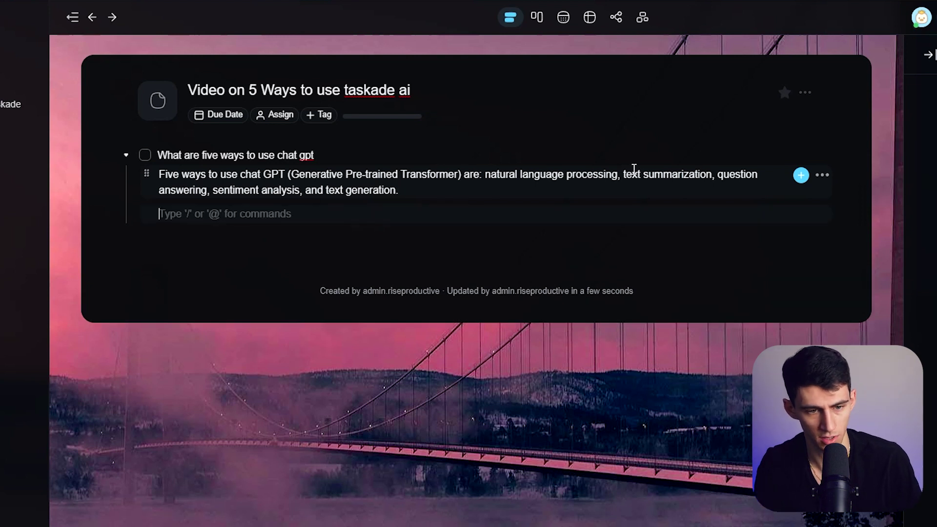
pyautogui.press('BackSpace')
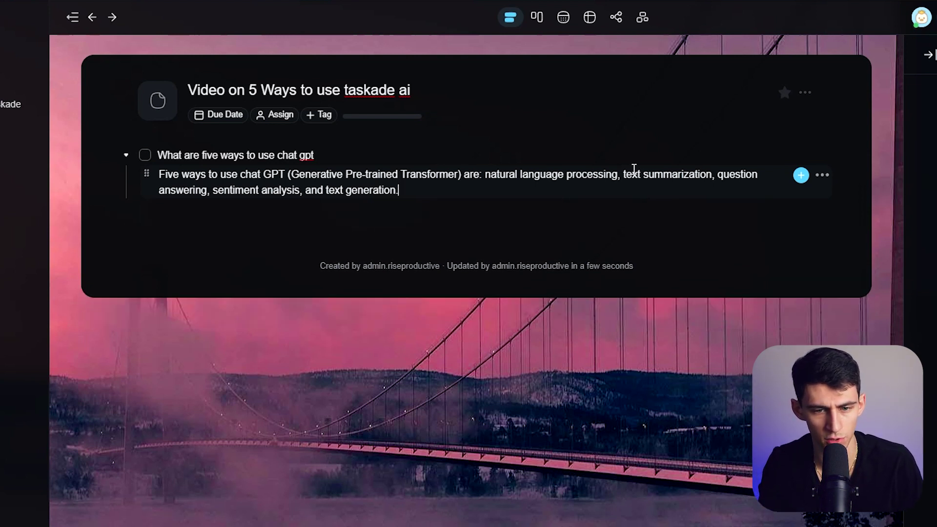
pyautogui.press('Return')
pyautogui.hotkey('shift', 'Tab')
pyautogui.press('BackSpace')
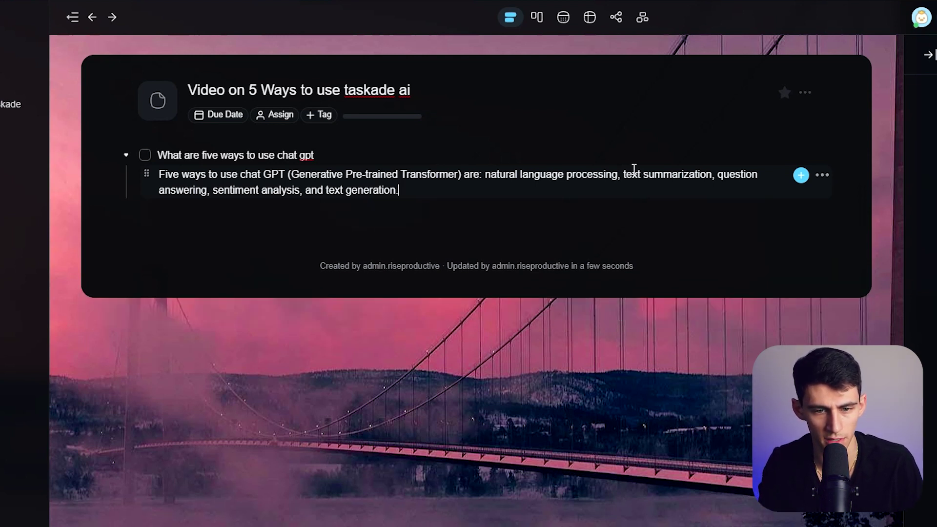
# - Add a checklist block below the answer and rename its heading to 'Script'
pyautogui.click(476, 219)
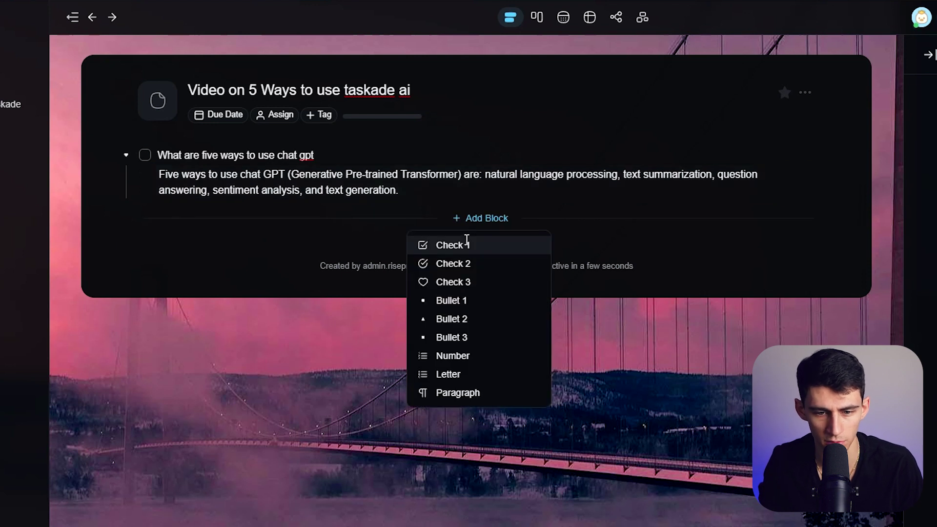
pyautogui.click(464, 244)
pyautogui.doubleClick(153, 227)
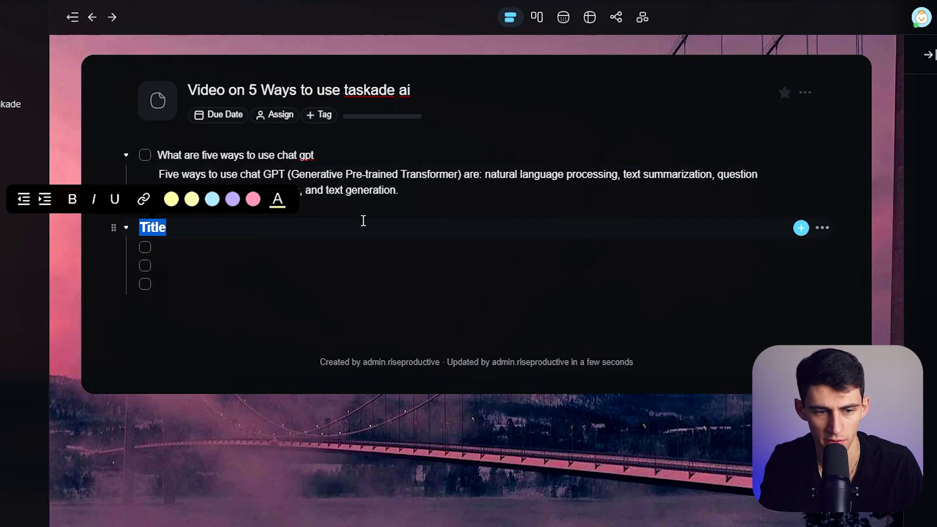
pyautogui.write('Script')
# - Write the first item 'How to use chat gpt in a youtube script' and AI-expand it
pyautogui.click(292, 252)
pyautogui.write('H')
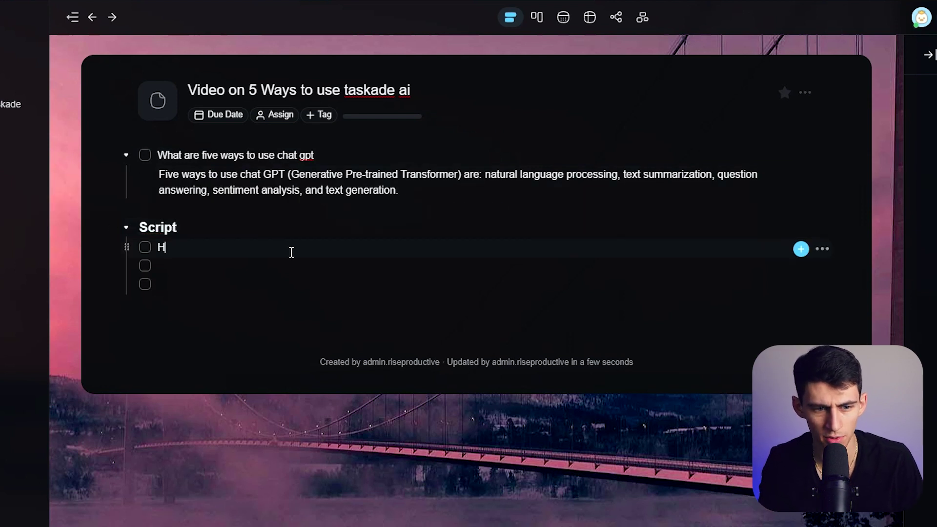
pyautogui.write('Chat gpt youtub')
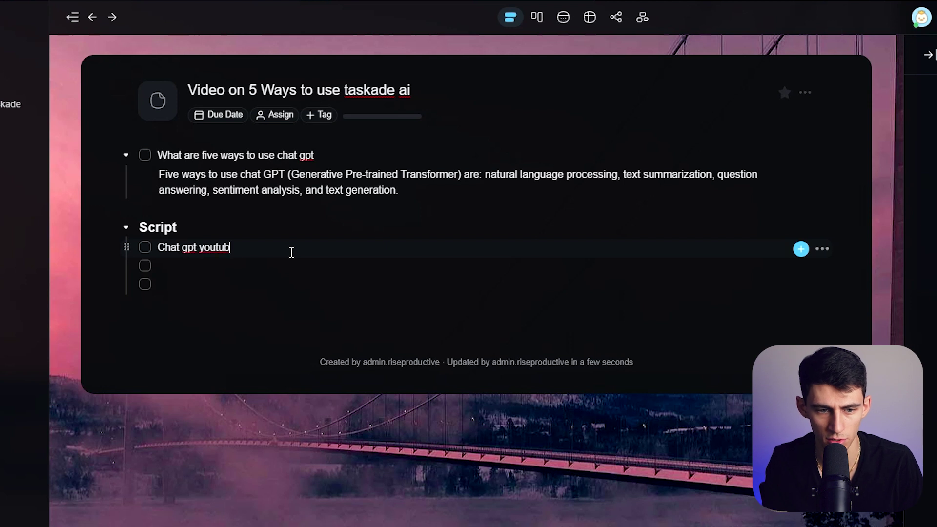
pyautogui.hotkey('ctrl', 'z')
pyautogui.write('ow to use ')
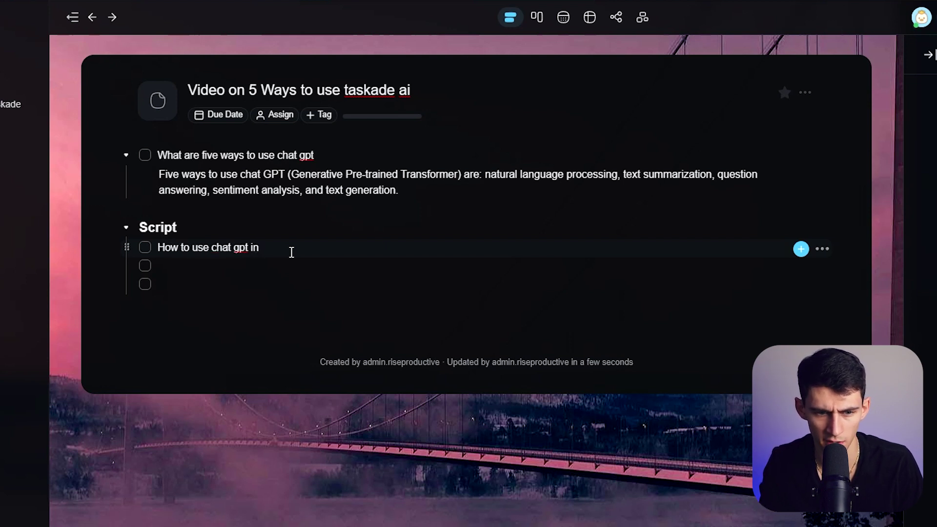
pyautogui.write('chat gpt in a yo')
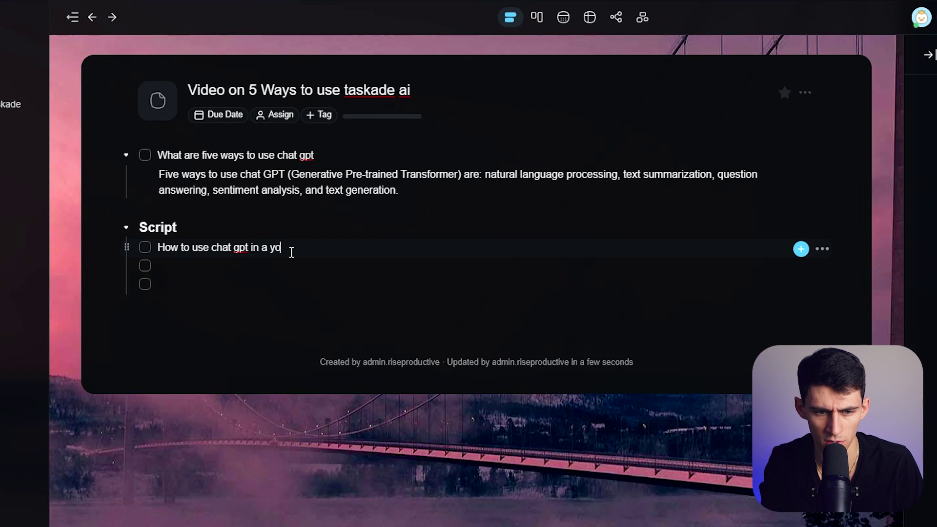
pyautogui.write('utube script /')
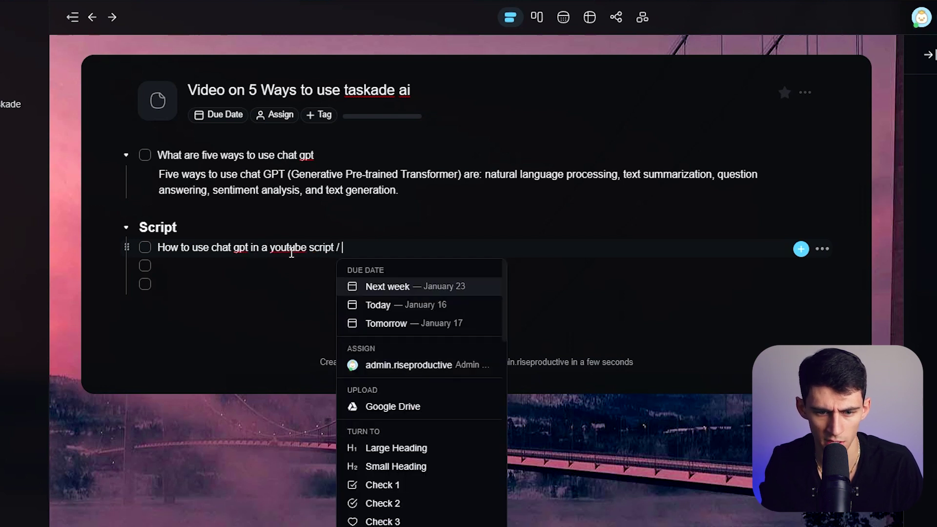
pyautogui.press('BackSpace')
pyautogui.press('BackSpace')
pyautogui.write('/ai')
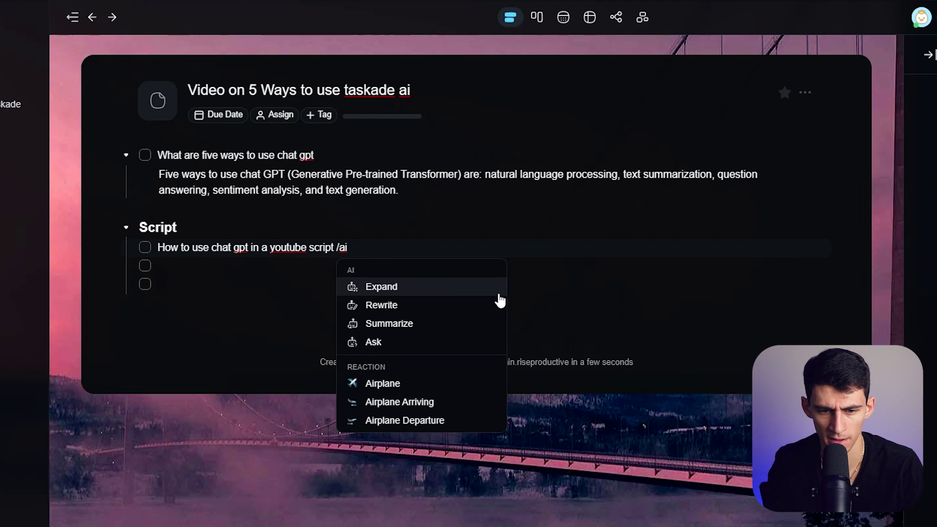
pyautogui.click(439, 290)
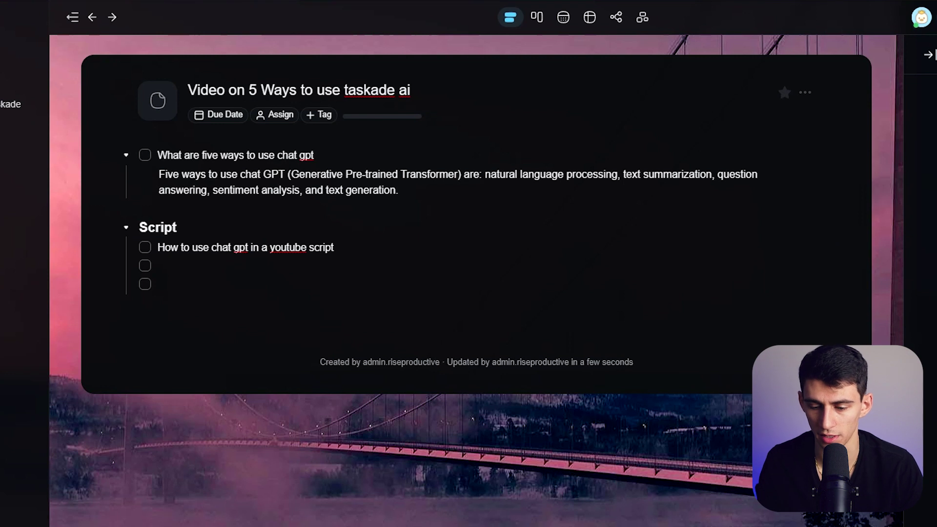
pyautogui.click(389, 245)
# - Rewrite the item as 'Chat gpt can be used to write sales emails and that can become a business by itself' and AI-expand it
pyautogui.write('/ai')
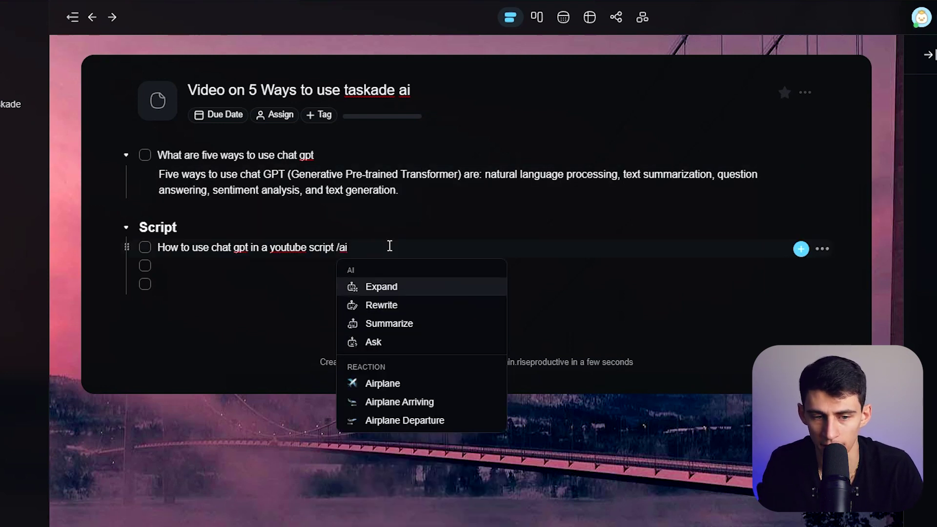
pyautogui.hotkey('ctrl', 'a')
pyautogui.write('Chat gpt can be ')
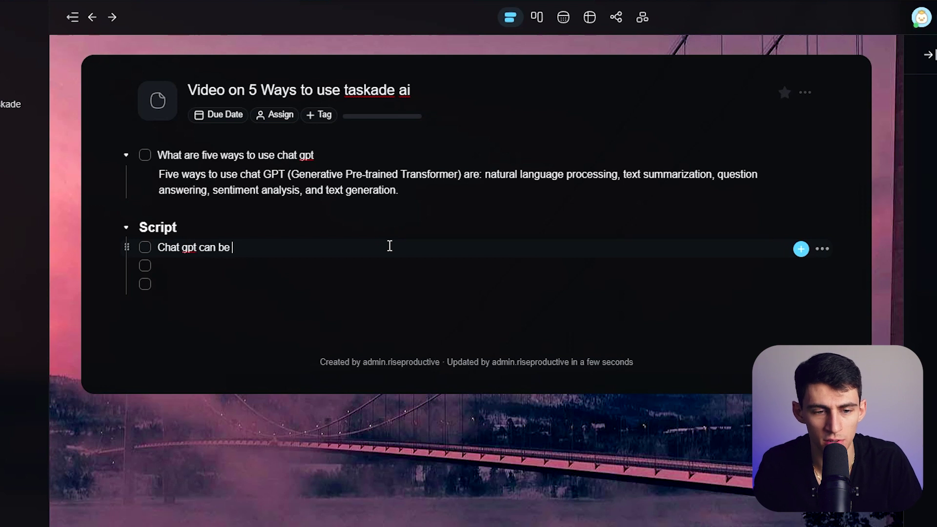
pyautogui.write('used to write sales emails and that can ')
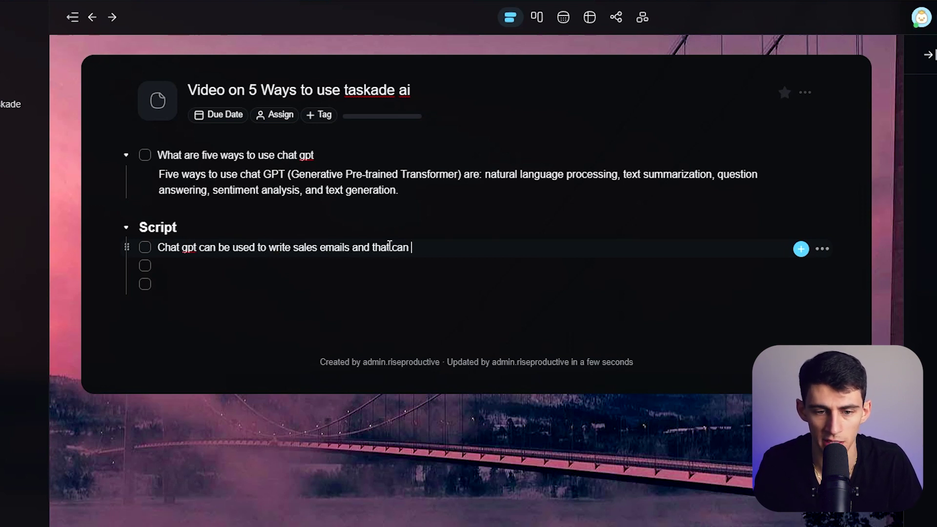
pyautogui.write('become')
pyautogui.press('BackSpace')
pyautogui.write('me a bi')
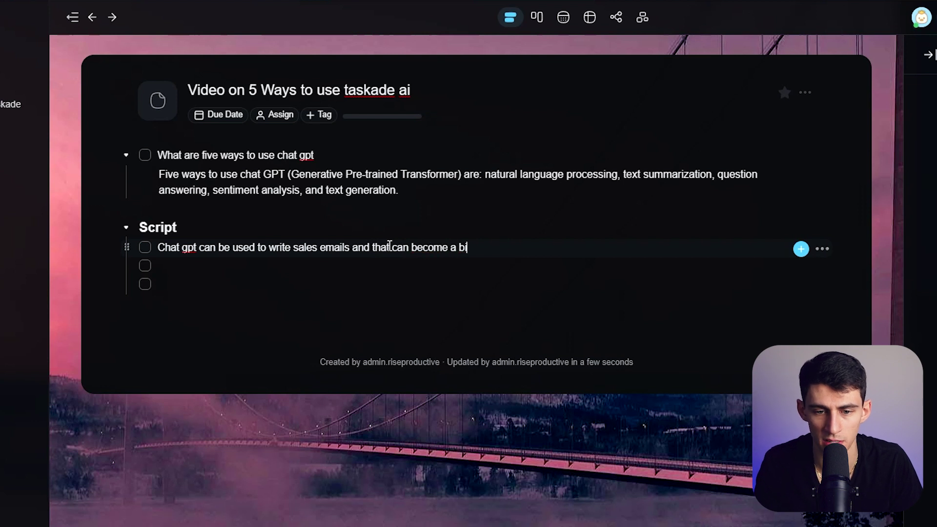
pyautogui.write('usiness by itself /ai')
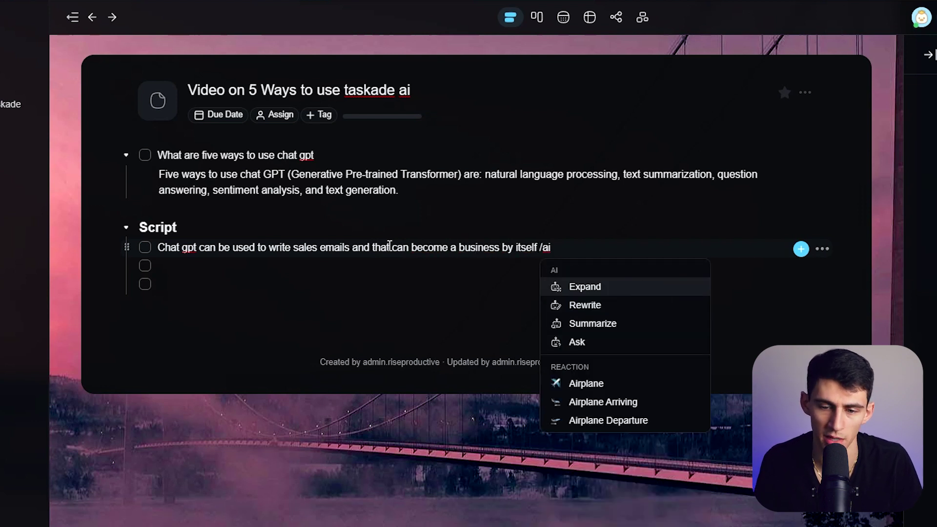
pyautogui.press('Return')
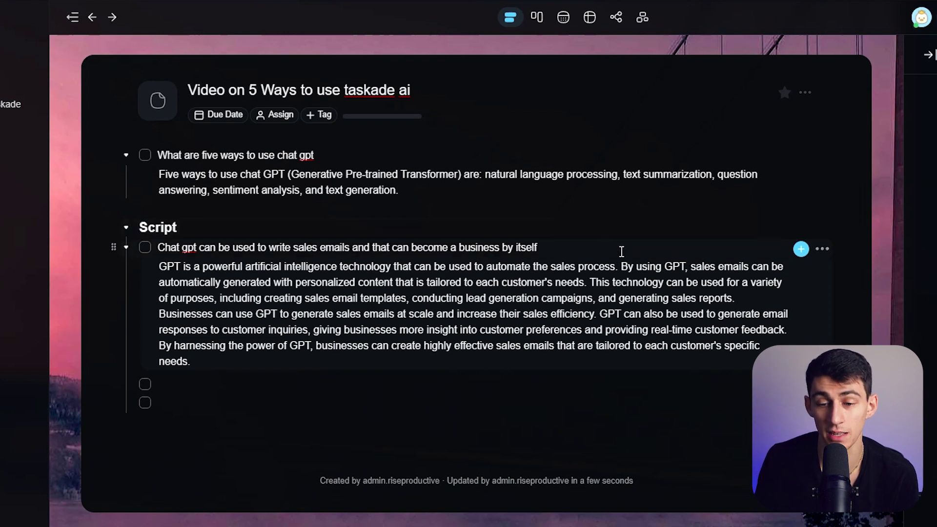
pyautogui.click(185, 384)
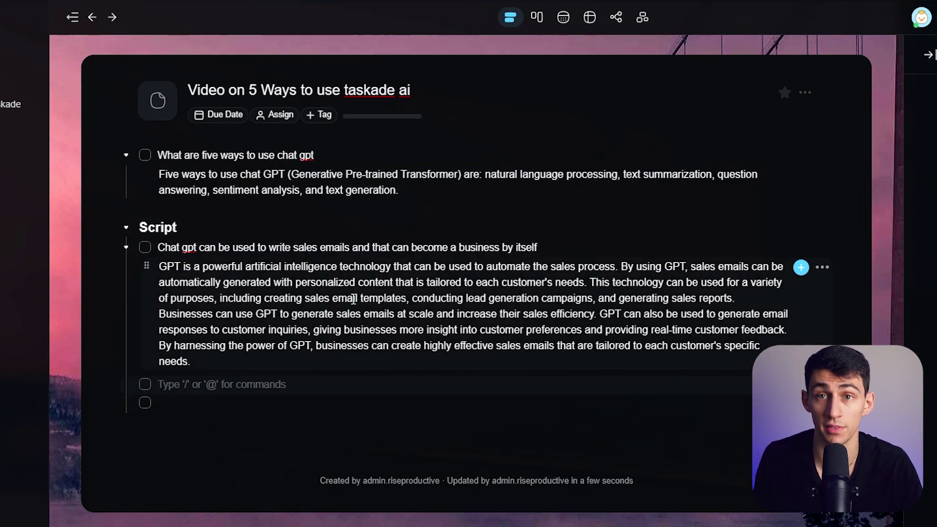
# - Add the task 'Chat gpt can be used to make social media marketing ad copy' and copy its opening phrase
pyautogui.moveTo(168, 247); pyautogui.dragTo(235, 393)
pyautogui.click(235, 374)
pyautogui.write('M')
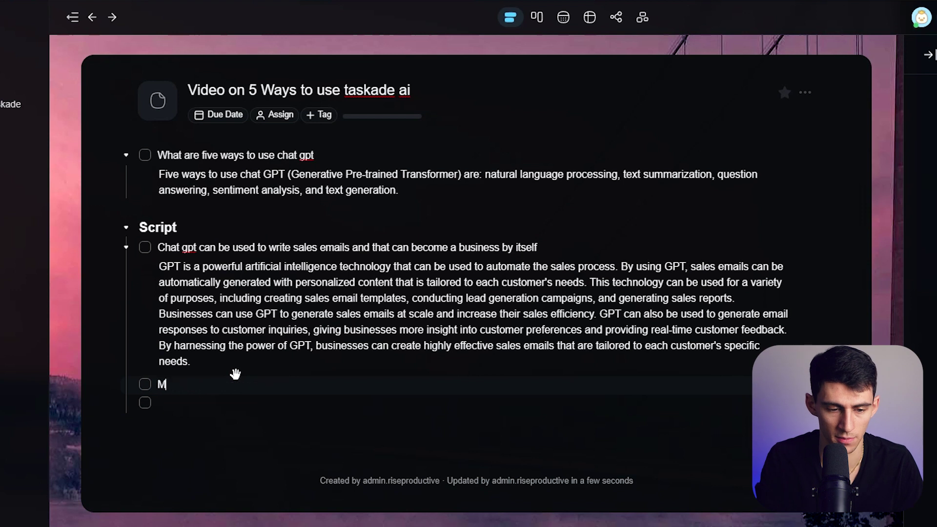
pyautogui.write('ake socia')
pyautogui.press('BackSpace')
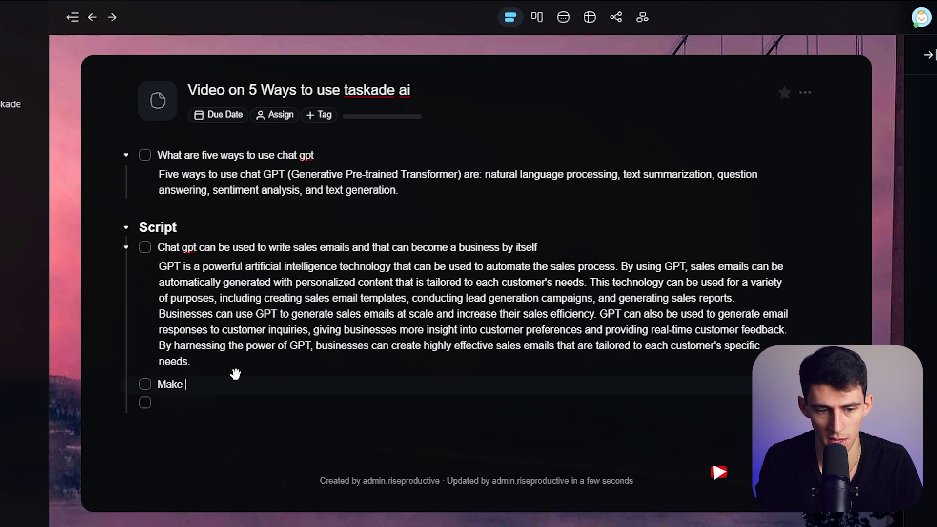
pyautogui.write('social media marke')
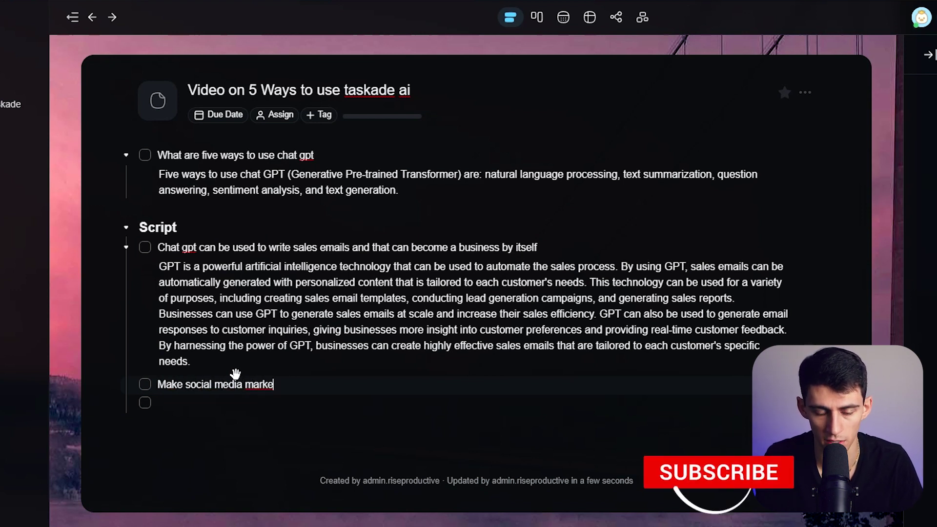
pyautogui.write('ting ad ad copy')
pyautogui.click(160, 384)
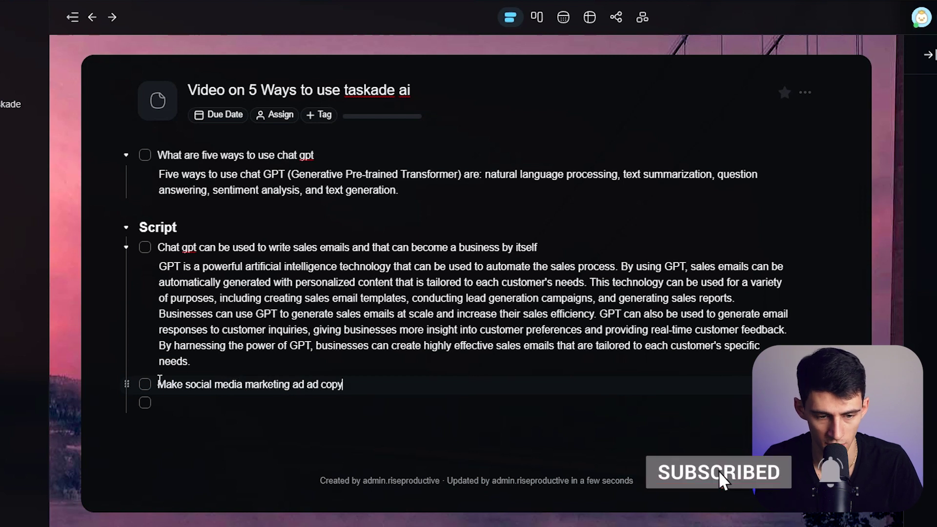
pyautogui.write('Chat gpt can be u')
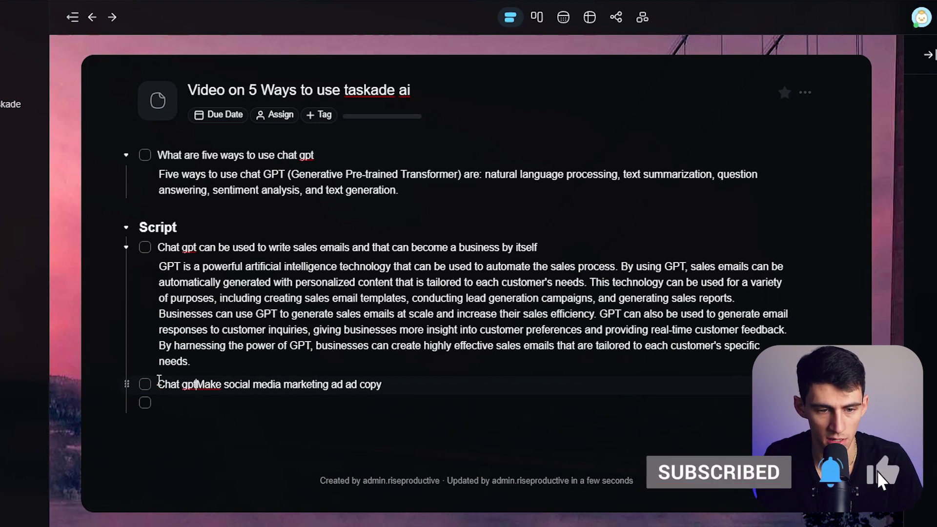
pyautogui.write('sed to')
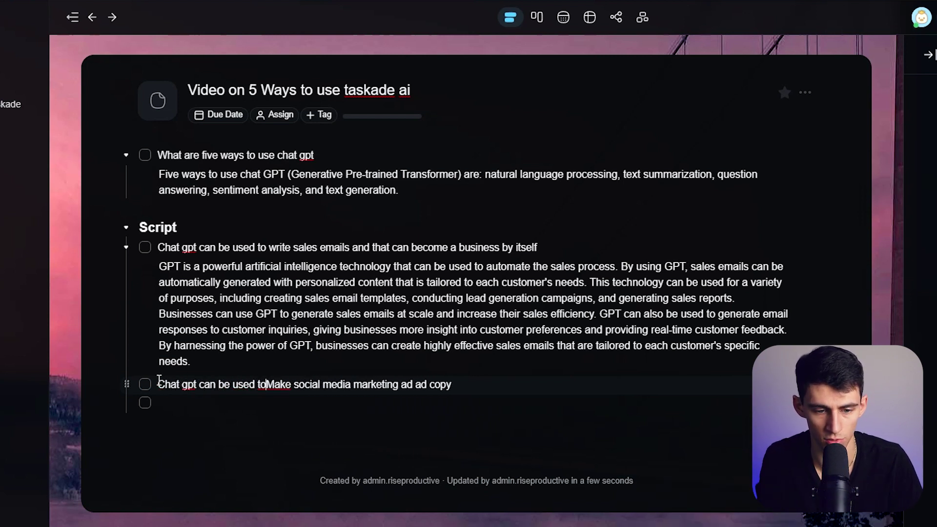
pyautogui.moveTo(160, 384); pyautogui.dragTo(247, 371)
pyautogui.click(267, 384)
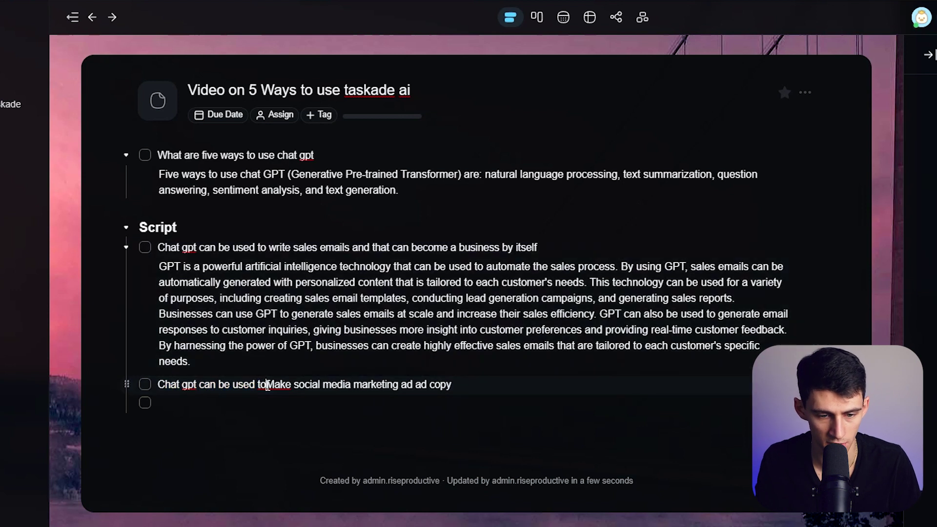
pyautogui.moveTo(266, 384); pyautogui.dragTo(157, 383)
pyautogui.hotkey('ctrl', 'c')
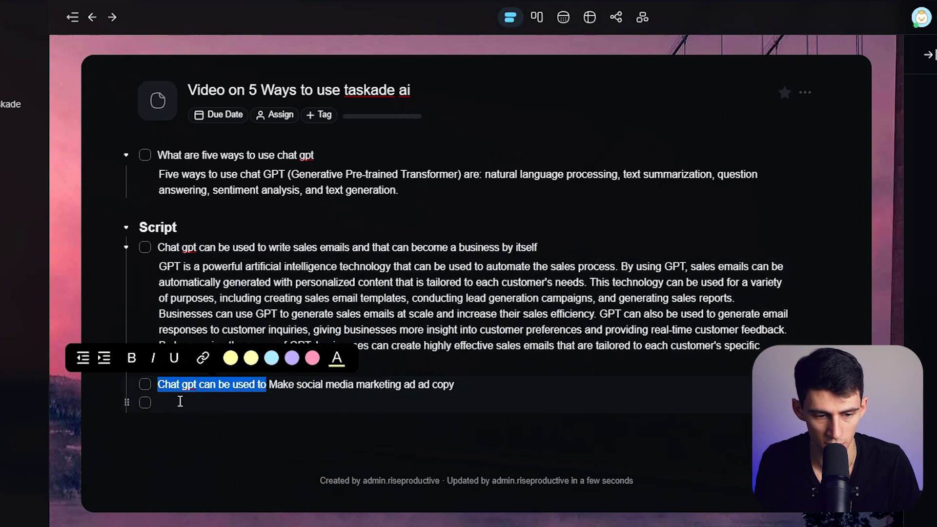
# - Paste 'Chat gpt can be used to' into three new task rows
pyautogui.click(178, 403)
pyautogui.hotkey('ctrl', 'v')
pyautogui.press('Return')
pyautogui.hotkey('ctrl', 'v')
pyautogui.press('Return')
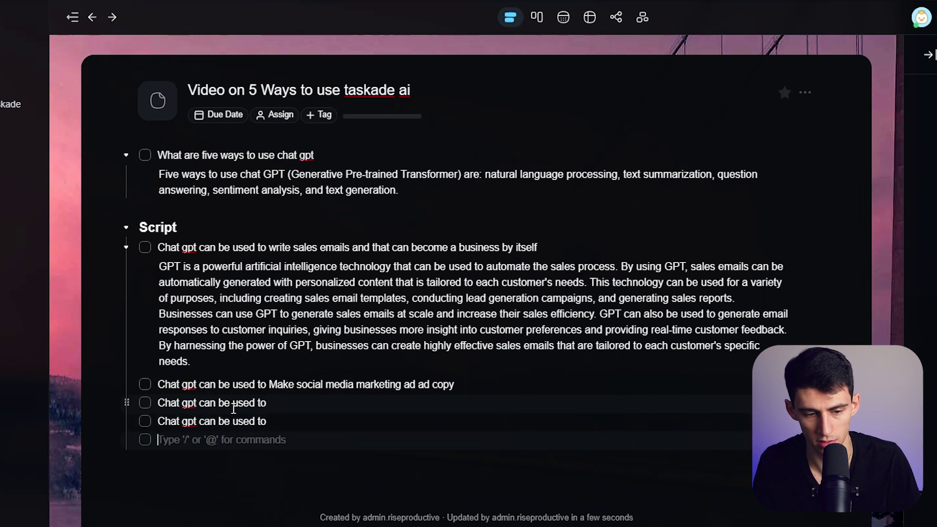
pyautogui.hotkey('ctrl', 'v')
# - AI-expand the social media ad copy task
pyautogui.click(306, 402)
pyautogui.click(470, 385)
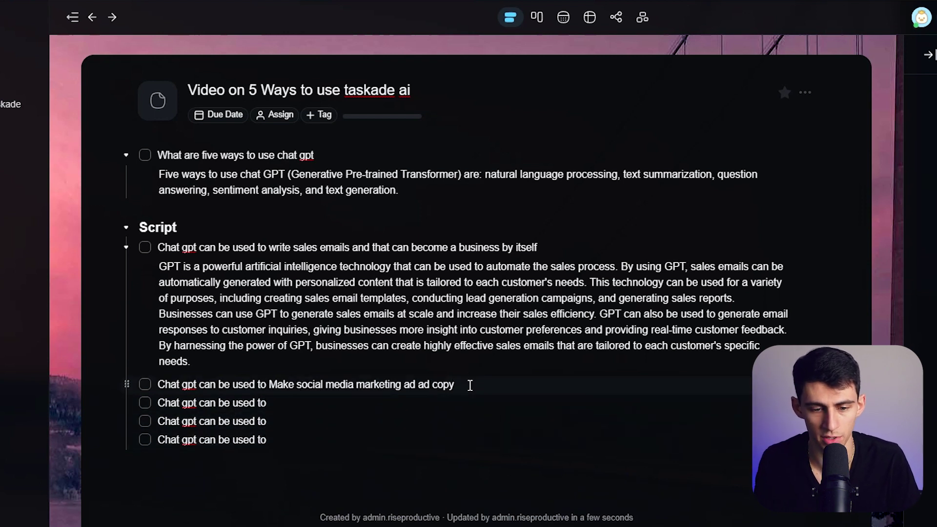
pyautogui.write('/ai')
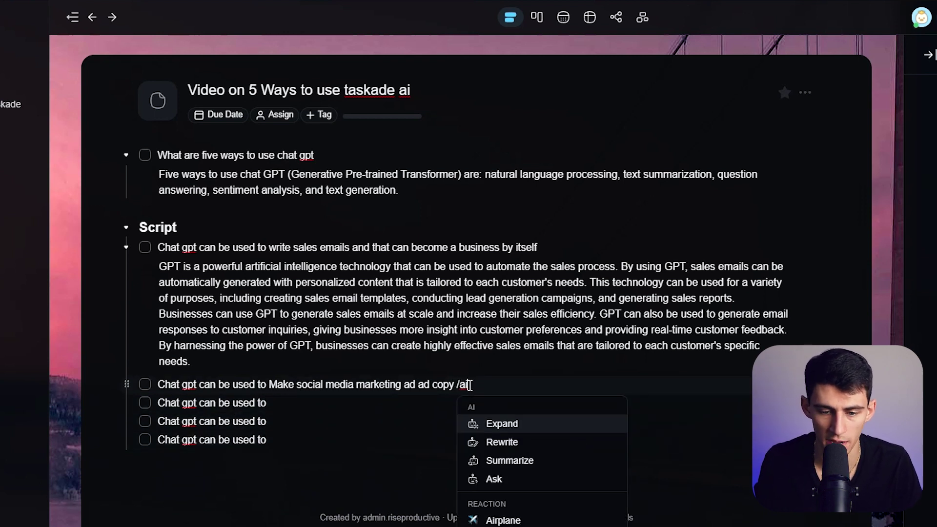
pyautogui.click(510, 424)
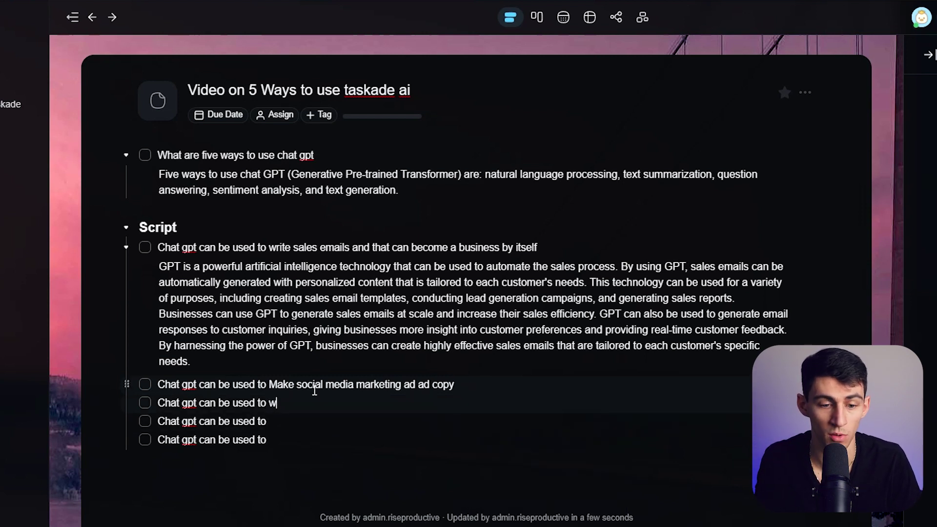
# - Complete the next task as 'write video scripts' and AI-expand it
pyautogui.write('rite video scripts')
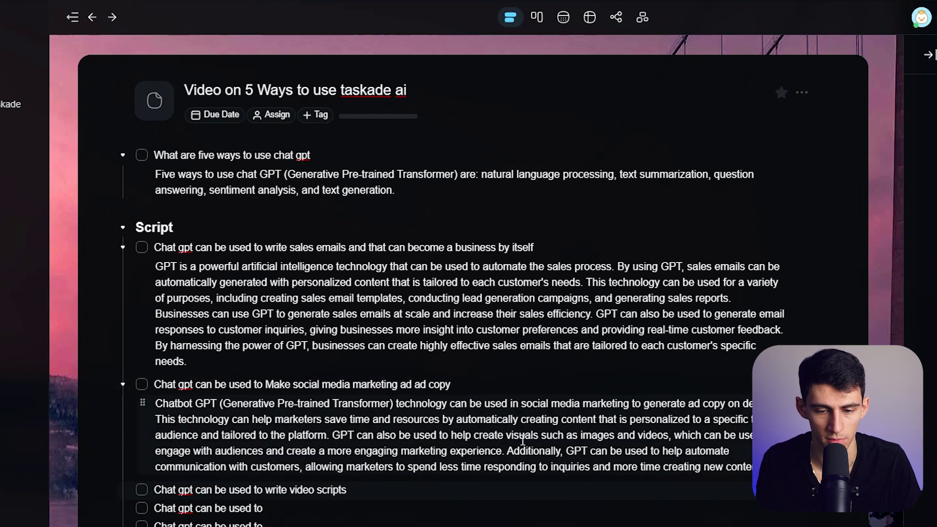
pyautogui.press('Down')
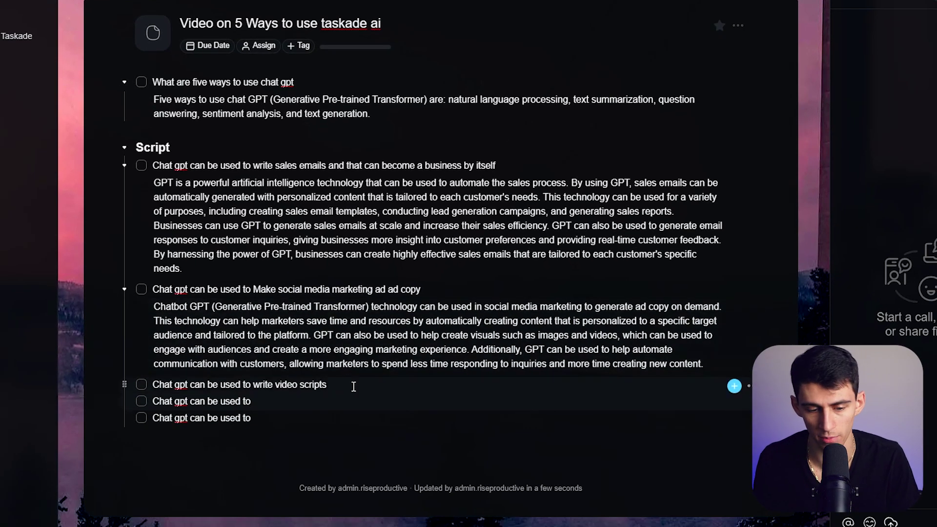
pyautogui.write('/ai')
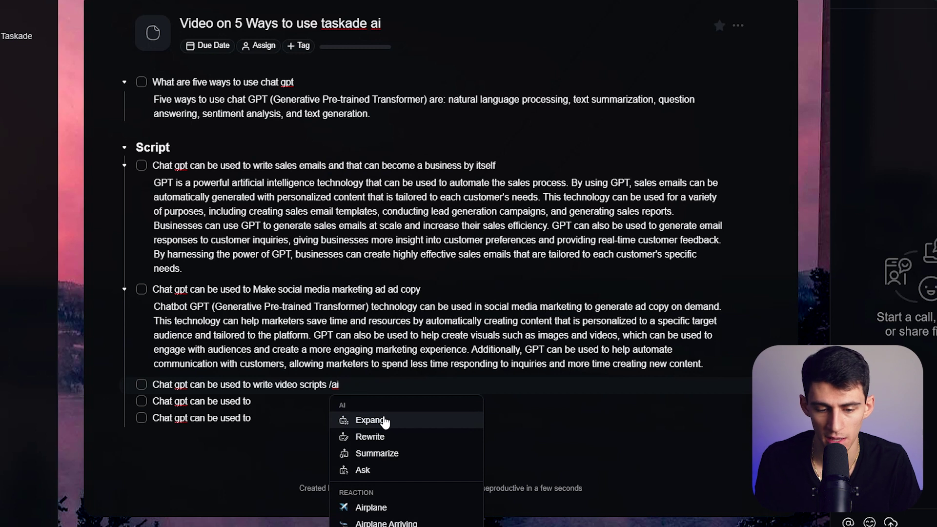
pyautogui.click(383, 421)
# - Complete the following task as 'write blog articles'
pyautogui.click(287, 394)
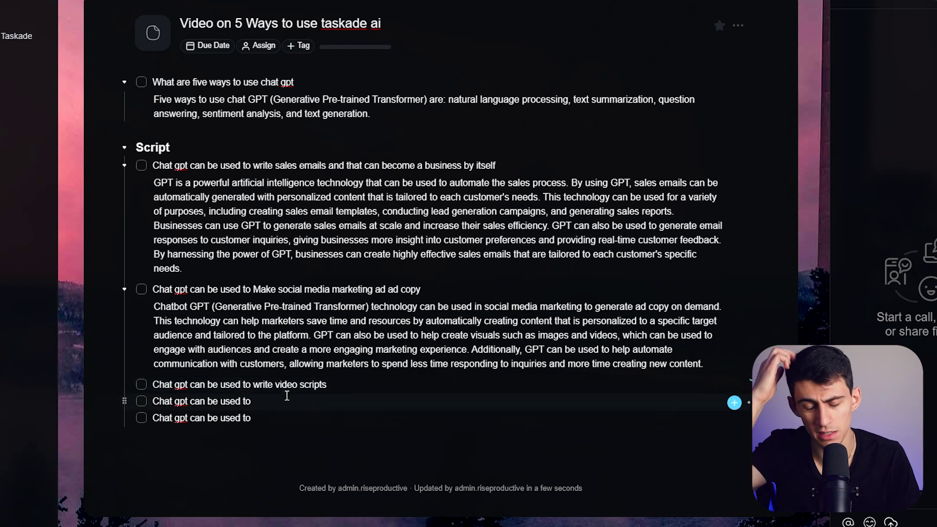
pyautogui.write('write')
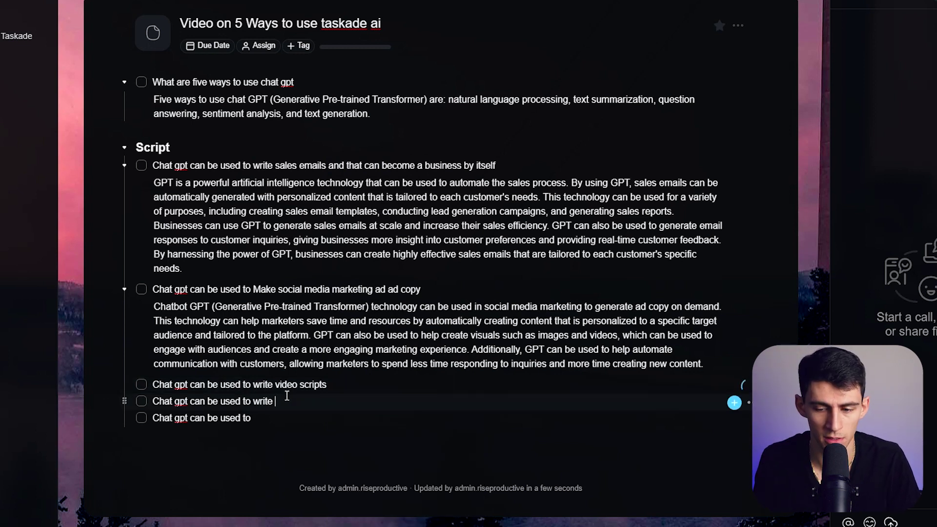
pyautogui.write(' blog articles ')
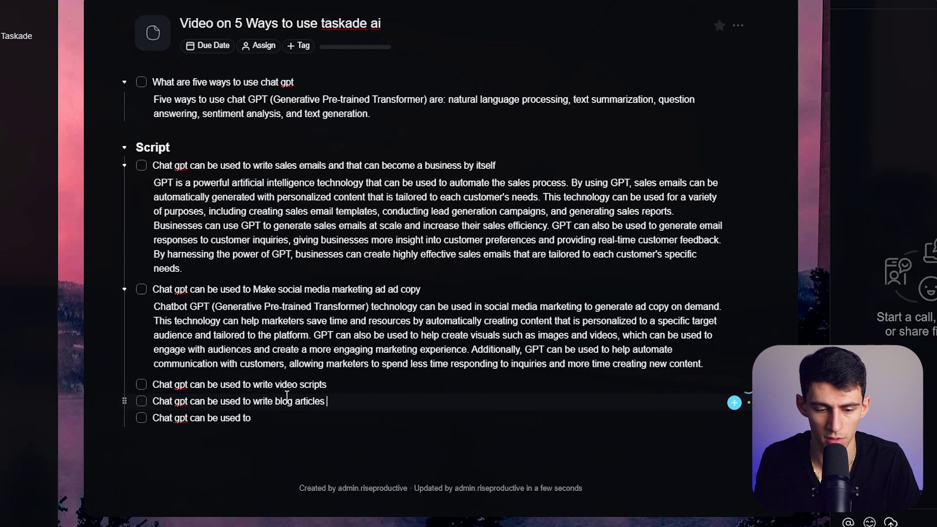
pyautogui.write('/ai e')
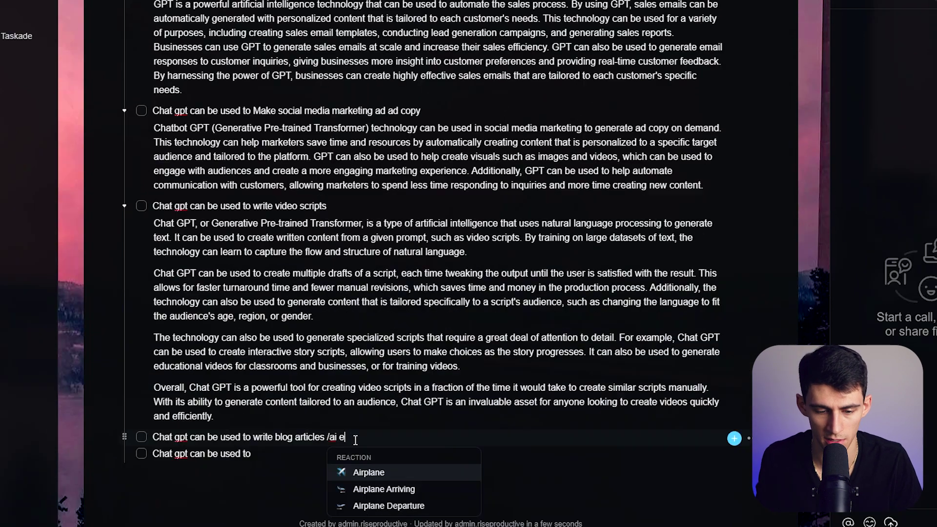
pyautogui.press('BackSpace')
pyautogui.press('BackSpace')
pyautogui.press('BackSpace')
pyautogui.press('BackSpace')
pyautogui.press('BackSpace')
# - Finish the last item as 'Chat gpt can be used to make customer service chat bots' with its AI paragraph
pyautogui.click(324, 452)
pyautogui.scroll(-2, 323, 453)
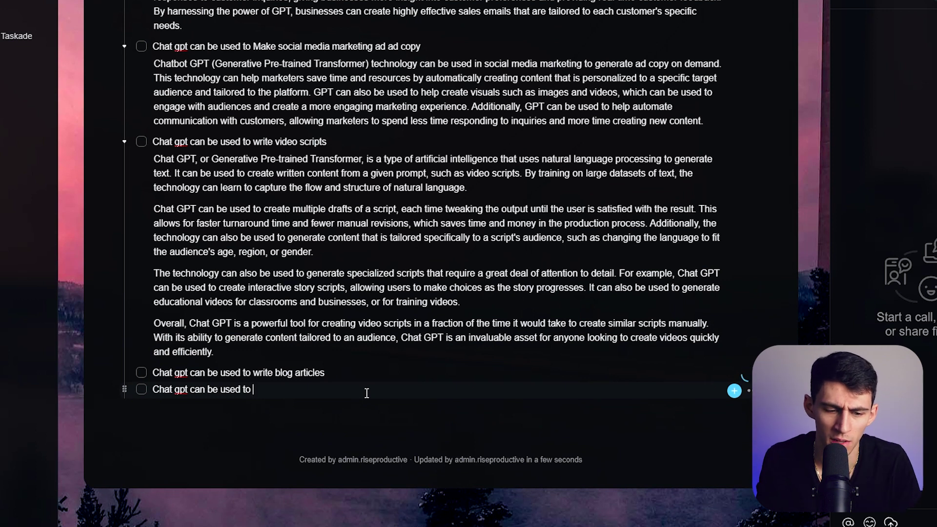
pyautogui.write('make customer ser')
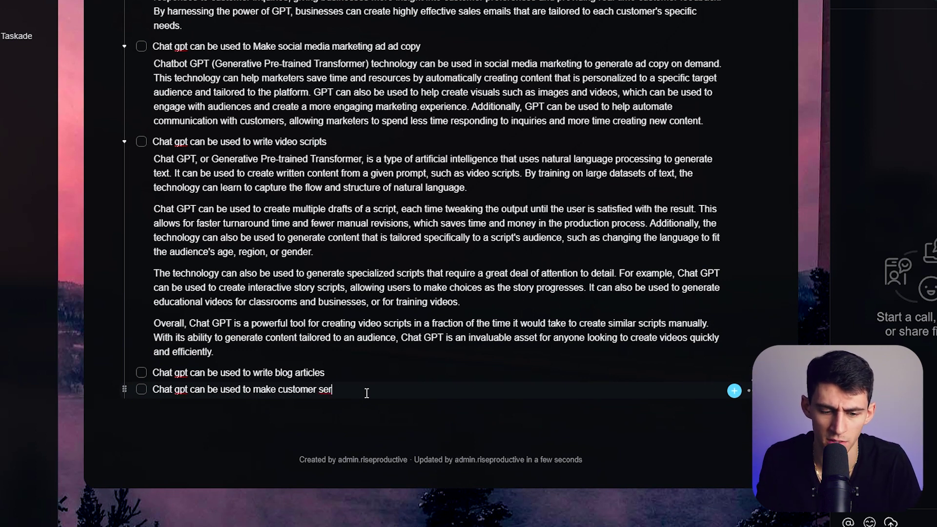
pyautogui.write('vice chat bots')
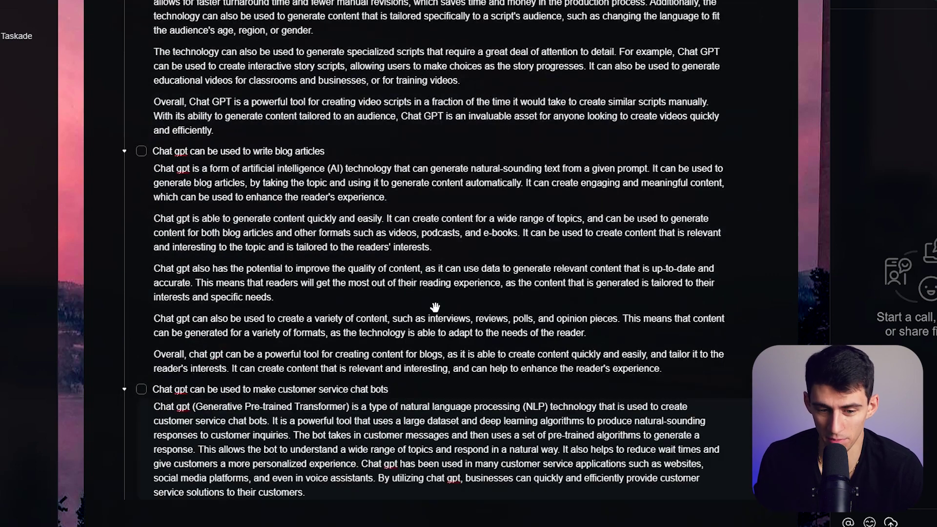
pyautogui.scroll(-2, 443, 306)
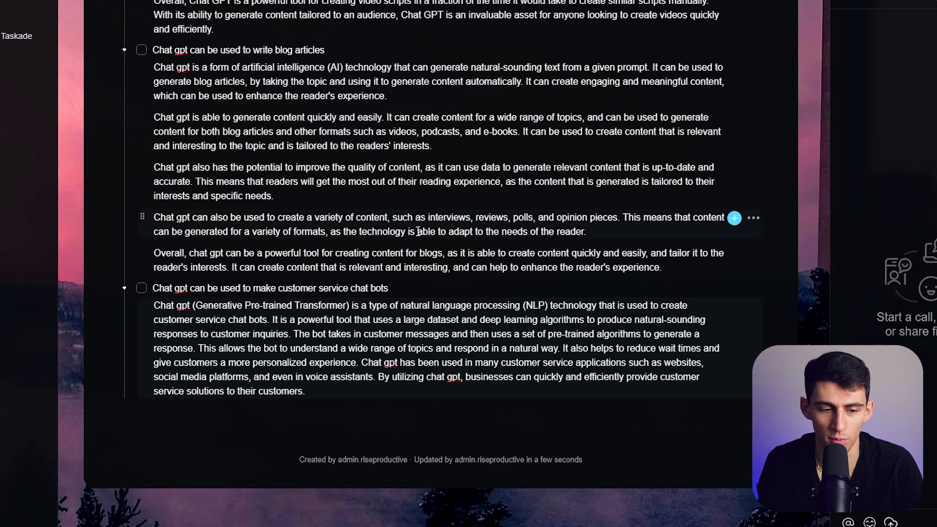
# - Rewrite the customer service chat bots paragraph with the AI Rewrite option
pyautogui.tripleClick(374, 336)
pyautogui.click(369, 393)
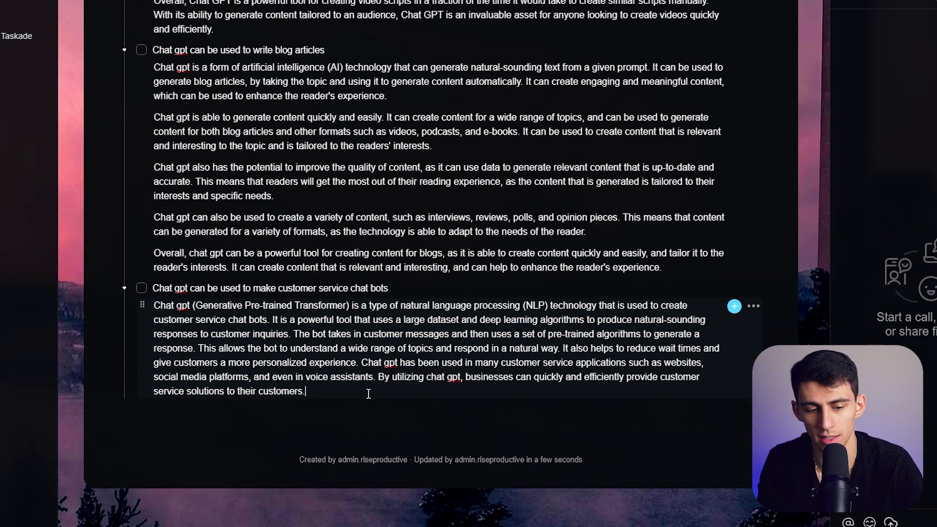
pyautogui.write('/ai')
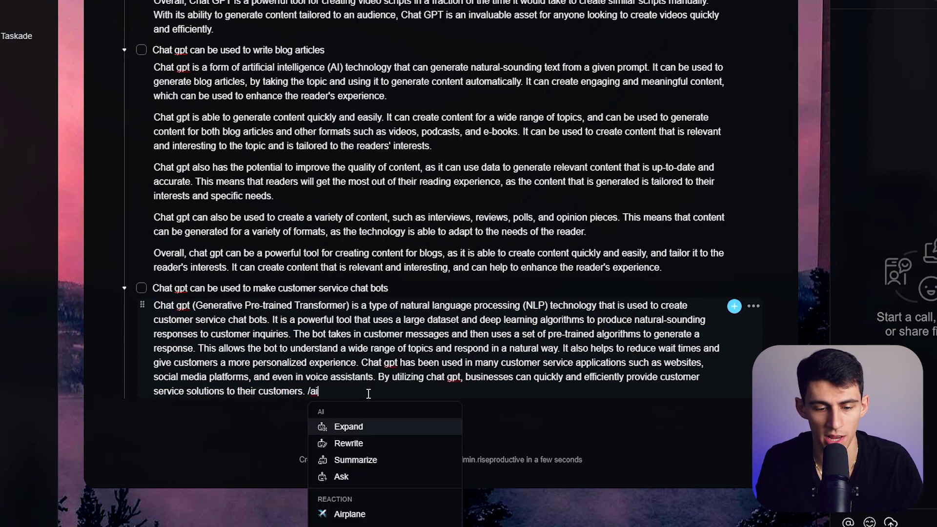
pyautogui.click(367, 443)
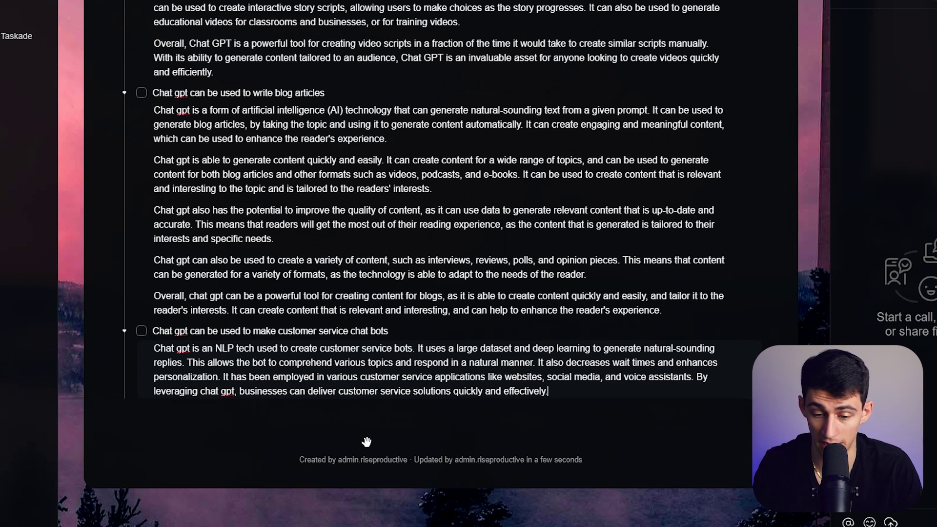
# - Discard the empty blocks added below, then select the rewritten chat bots paragraph
pyautogui.press('Return')
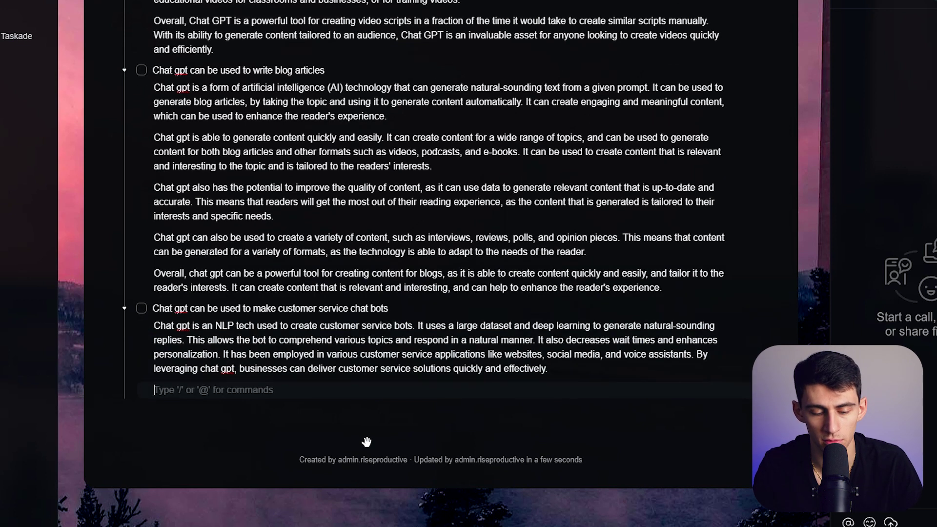
pyautogui.write('@')
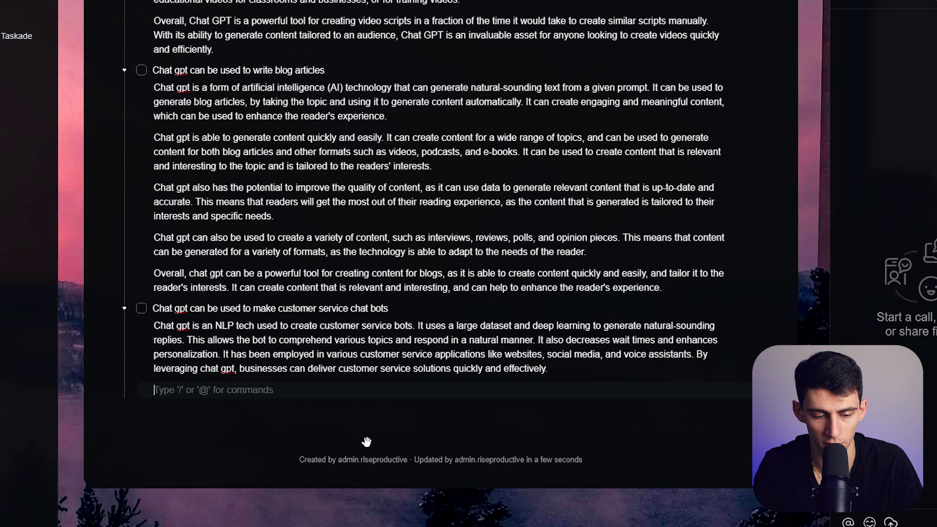
pyautogui.press('BackSpace')
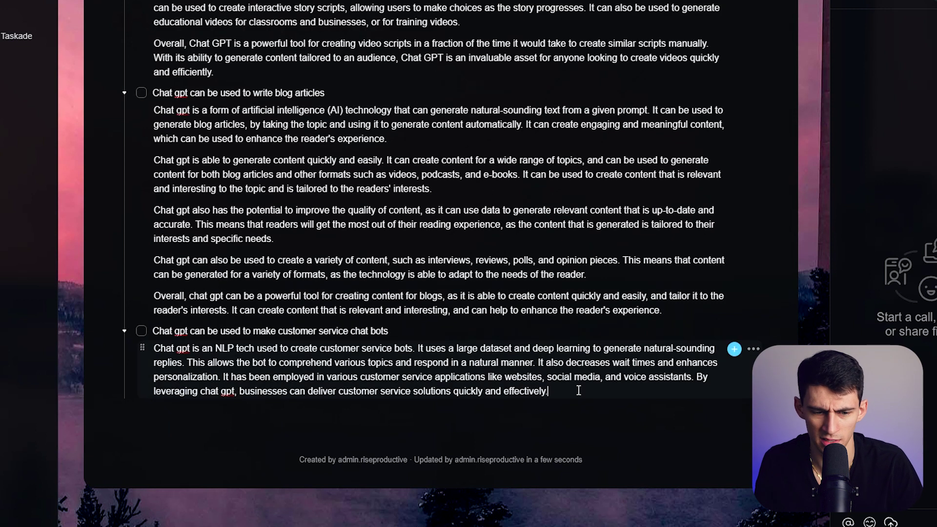
pyautogui.press('Return')
pyautogui.press('BackSpace')
pyautogui.moveTo(579, 391); pyautogui.dragTo(237, 348)
pyautogui.scroll(10, 205, 125)
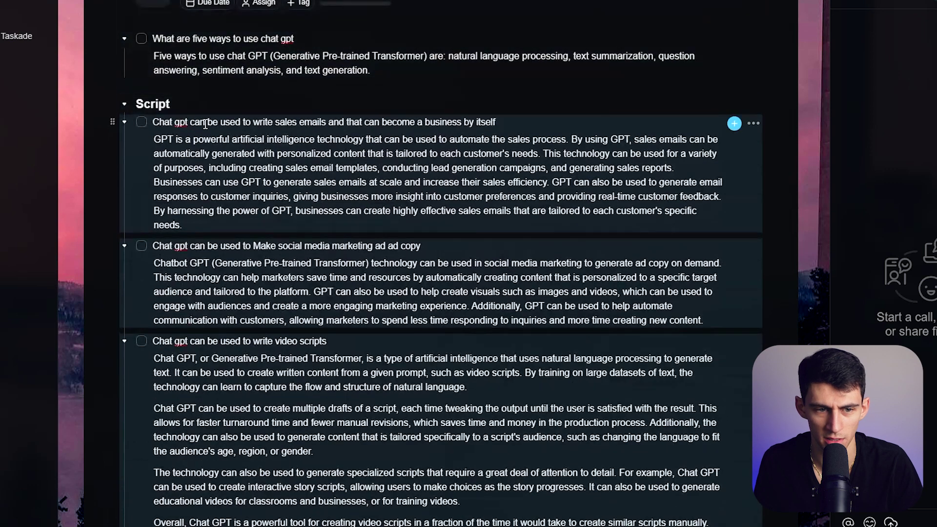
# - Paste the customer service, content quality and blog articles paragraphs together into the Title item
pyautogui.scroll(-10, 205, 124)
pyautogui.click(196, 356)
pyautogui.write("Chat gpt is an NLP tech used to create customer service bots. It uses a large dataset and deep learning to generate natural-sounding replies. This allows the bot to comprehend various topics and respond in a natural manner. It also decreases wait times and enhances personalization. It has been employed in various customer service applications like websites, social media, and voice assistants. By leveraging chat gpt, businesses can deliver customer service solutions quickly and effectively. Overall, chat gpt can be a powerful tool for creating content for blogs, as it is able to create content quickly and easily, and tailor it to the reader's interests. It can create content that is relevant and interesting, and can help to enhance the reader's experience. Chat gpt can also be used to create a variety of content, such as interviews, reviews, polls, and opinion pieces. This means that content can be generated for a variety of formats, as the technology is able to adapt to the needs of the reader.")
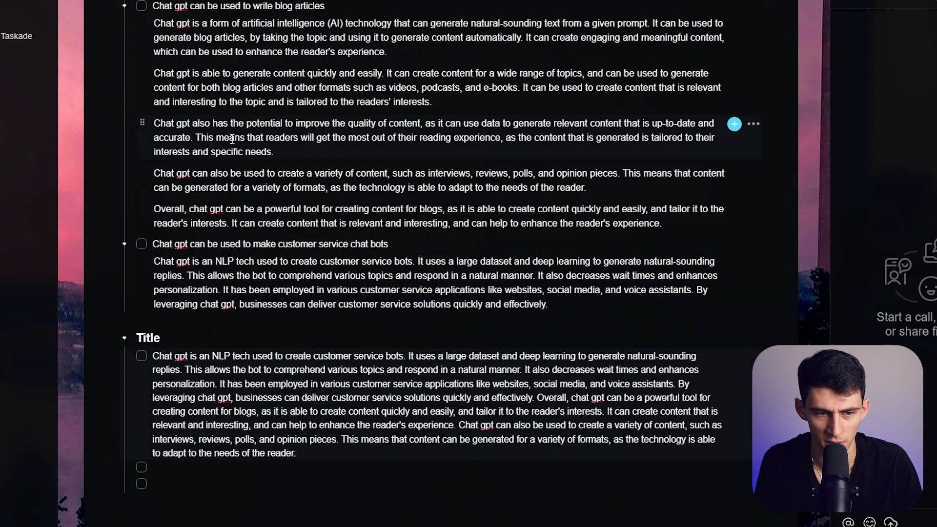
pyautogui.tripleClick(233, 139)
pyautogui.hotkey('ctrl', 'c')
pyautogui.click(372, 454)
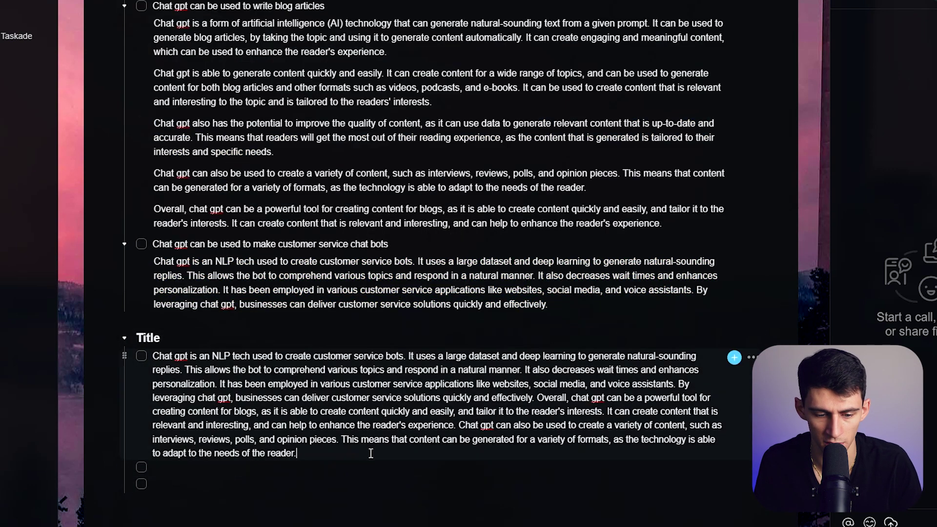
pyautogui.hotkey('ctrl', 'v')
pyautogui.tripleClick(371, 37)
pyautogui.hotkey('ctrl', 'c')
pyautogui.click(407, 483)
pyautogui.hotkey('ctrl', 'v')
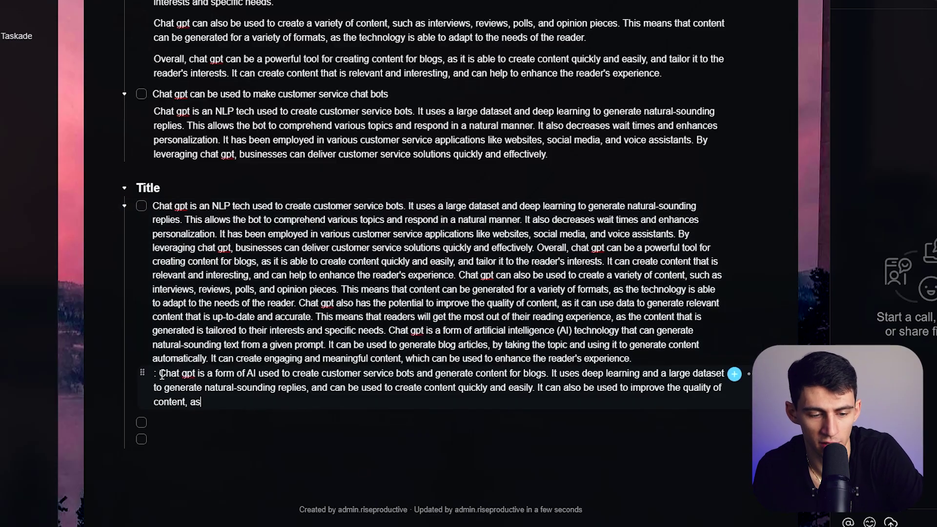
pyautogui.moveTo(159, 373); pyautogui.dragTo(542, 413)
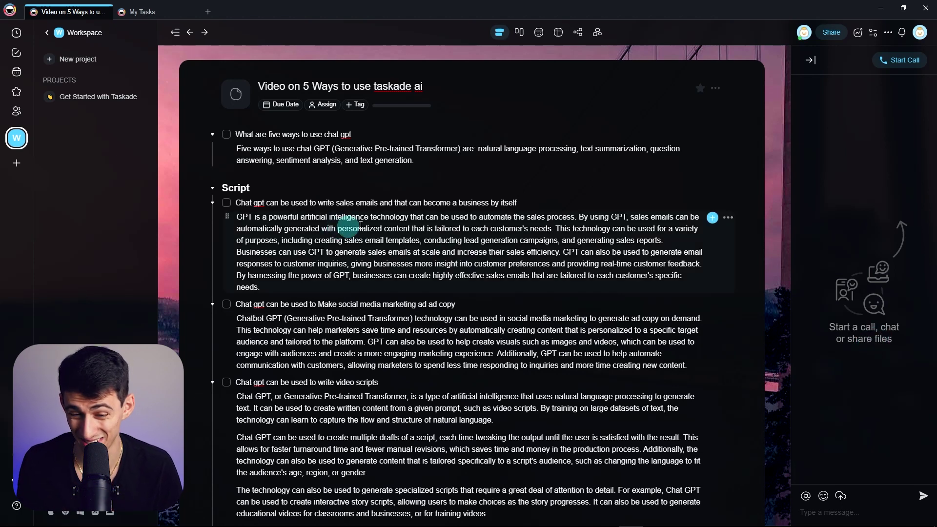
# - Apply a highlight colour to the sales emails task title, then deselect it
pyautogui.scroll(-1, 537, 219)
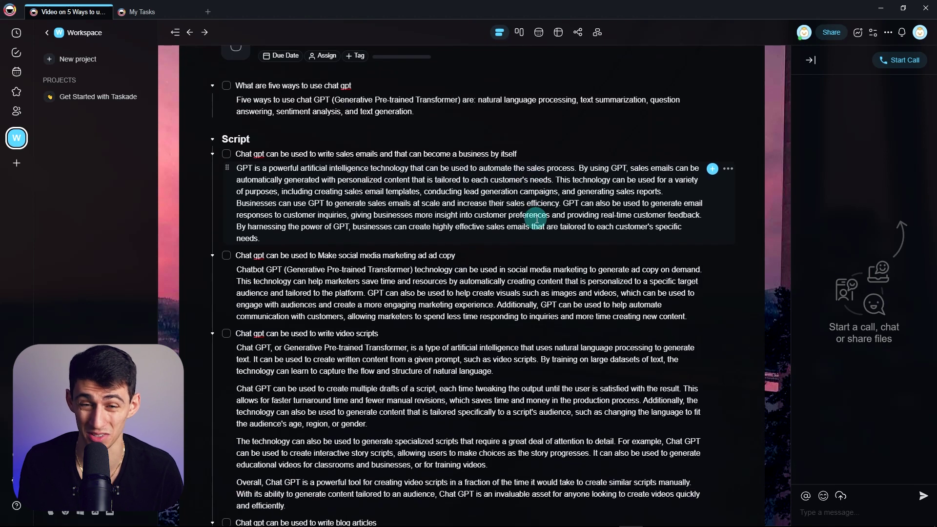
pyautogui.click(729, 155)
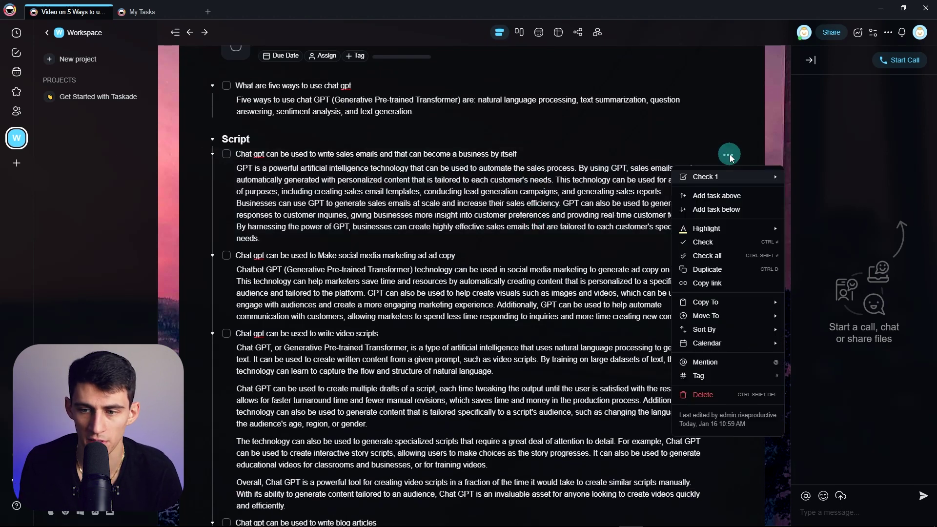
pyautogui.moveTo(715, 304)
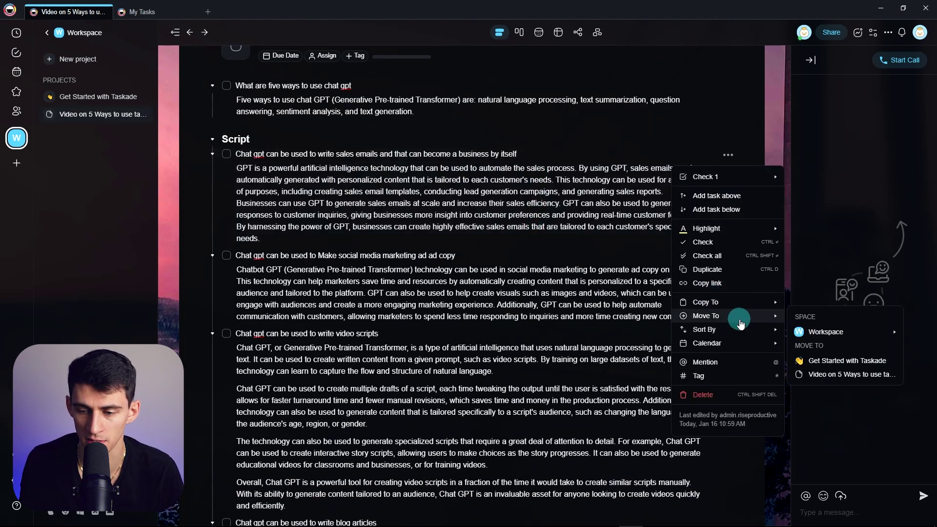
pyautogui.moveTo(739, 353)
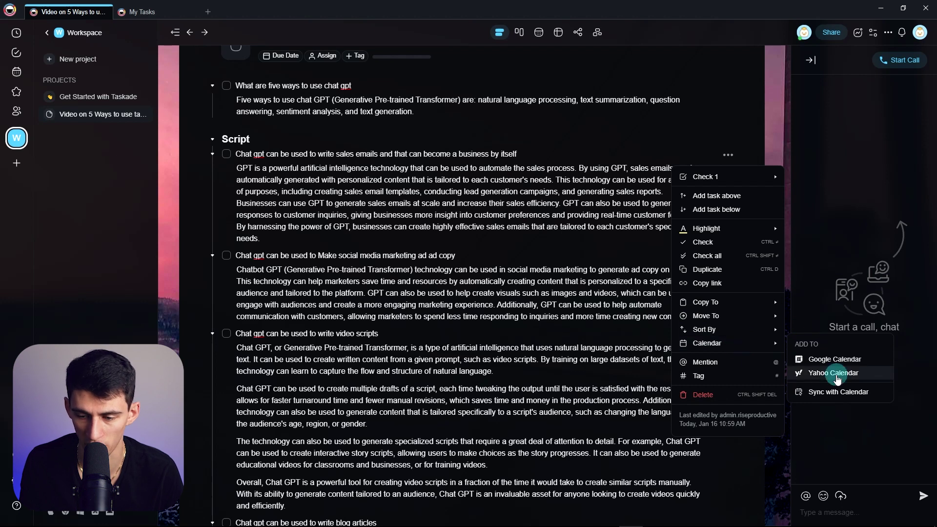
pyautogui.moveTo(762, 230)
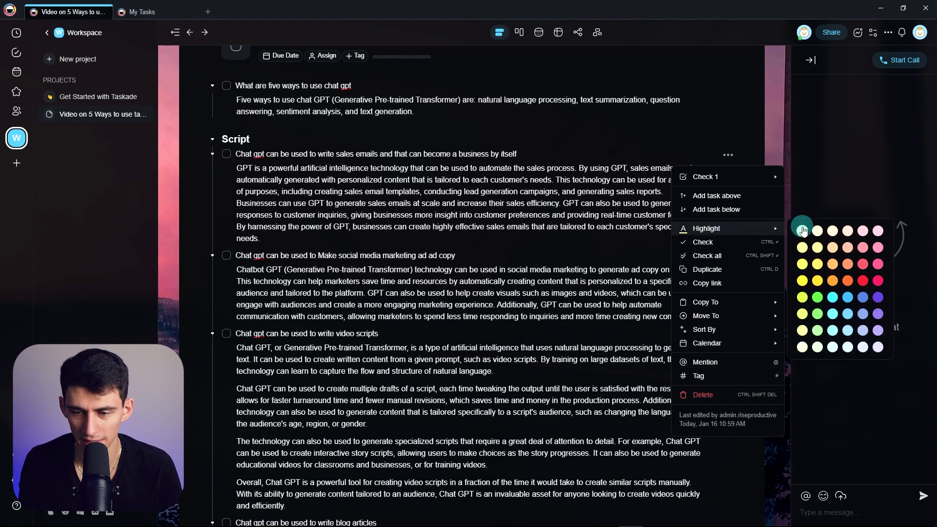
pyautogui.click(803, 227)
pyautogui.moveTo(742, 185)
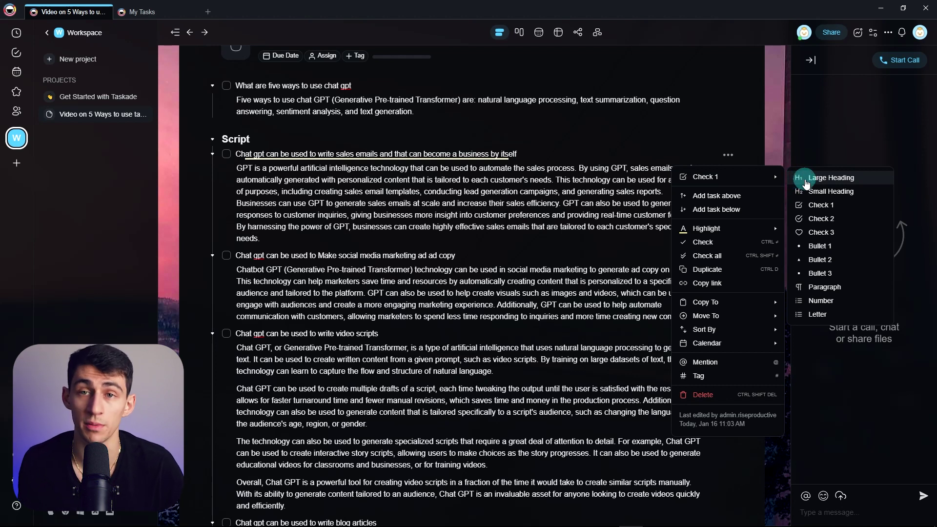
pyautogui.click(610, 154)
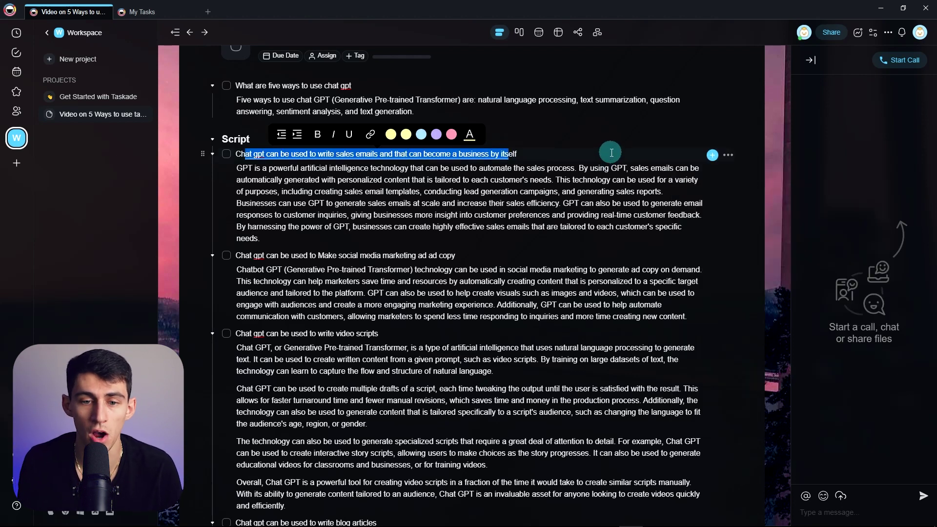
pyautogui.click(611, 153)
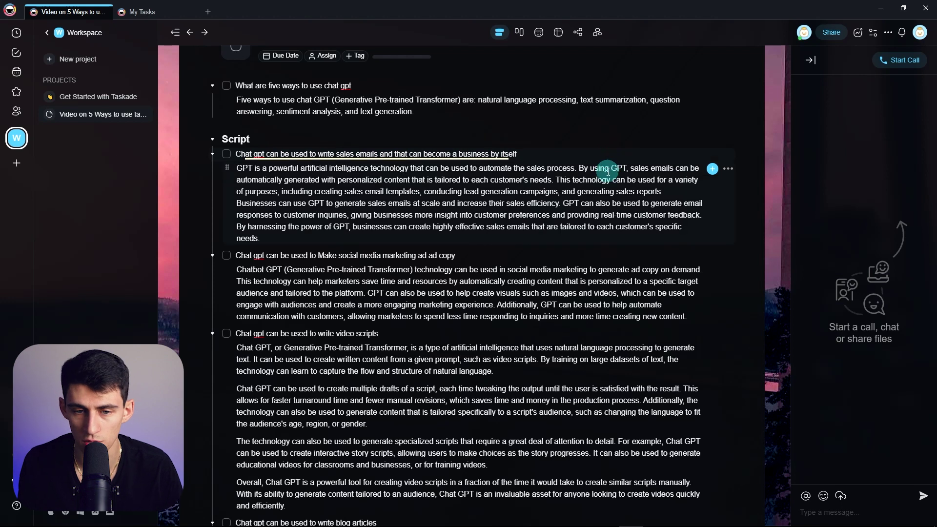